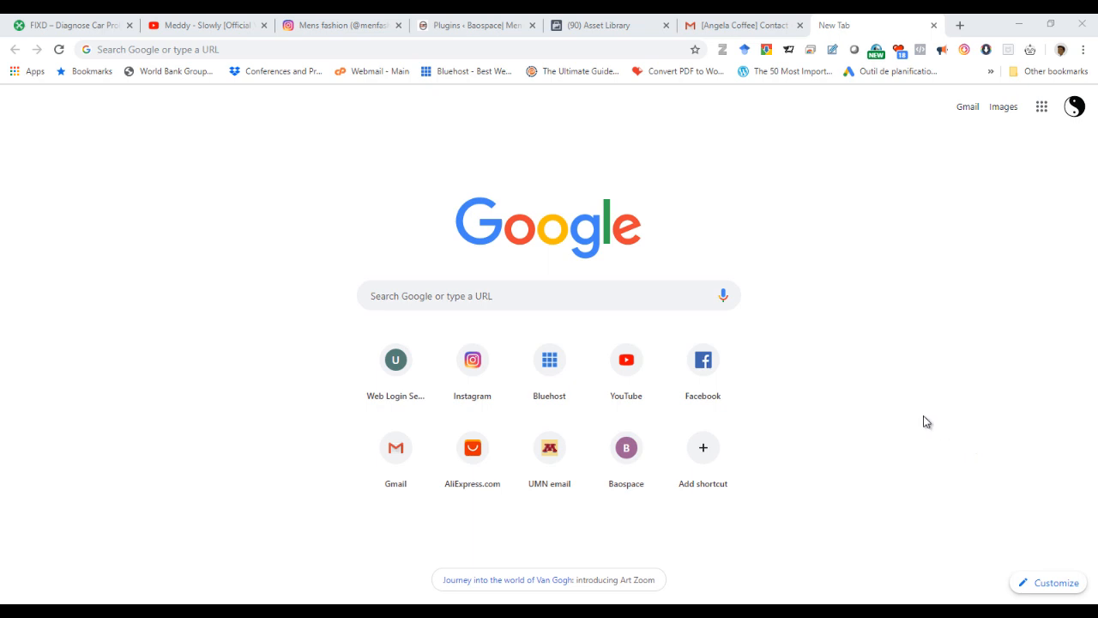
Search 'connectio', go to connectio.io and reach its LOGIN sign-in form.
{"action": "left_click", "coordinate": [553, 296]}
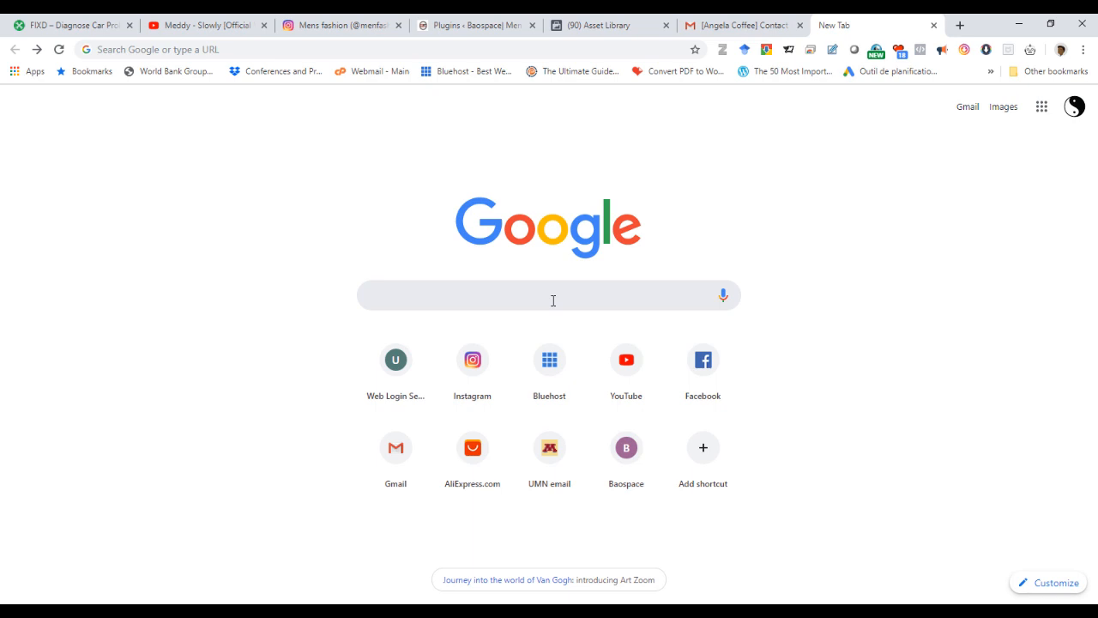
{"action": "type", "text": "connectio"}
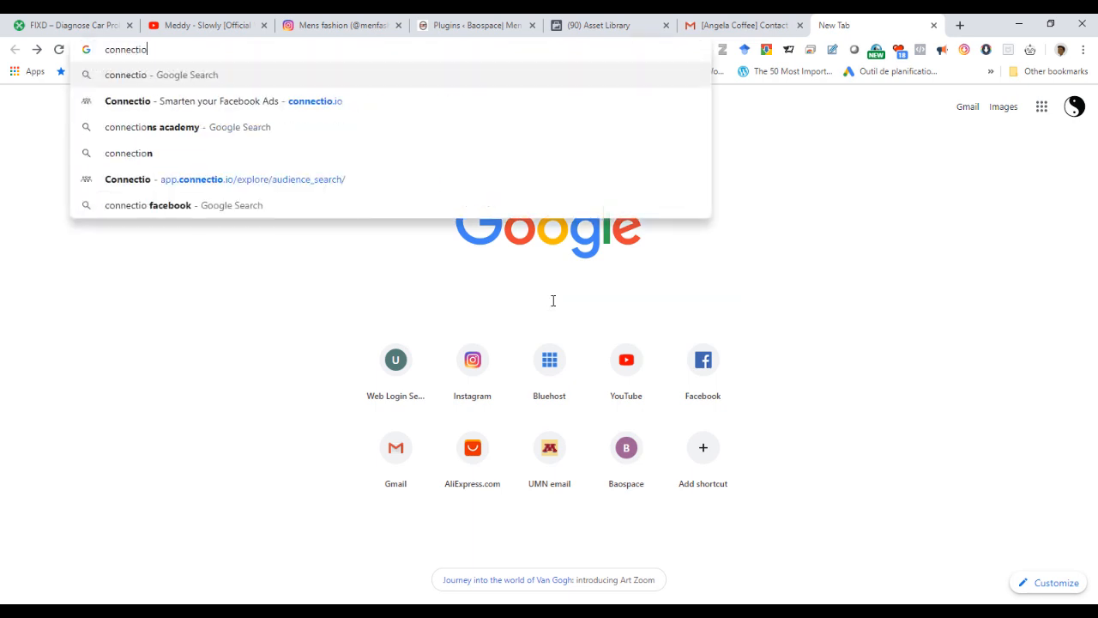
{"action": "key", "text": "Return"}
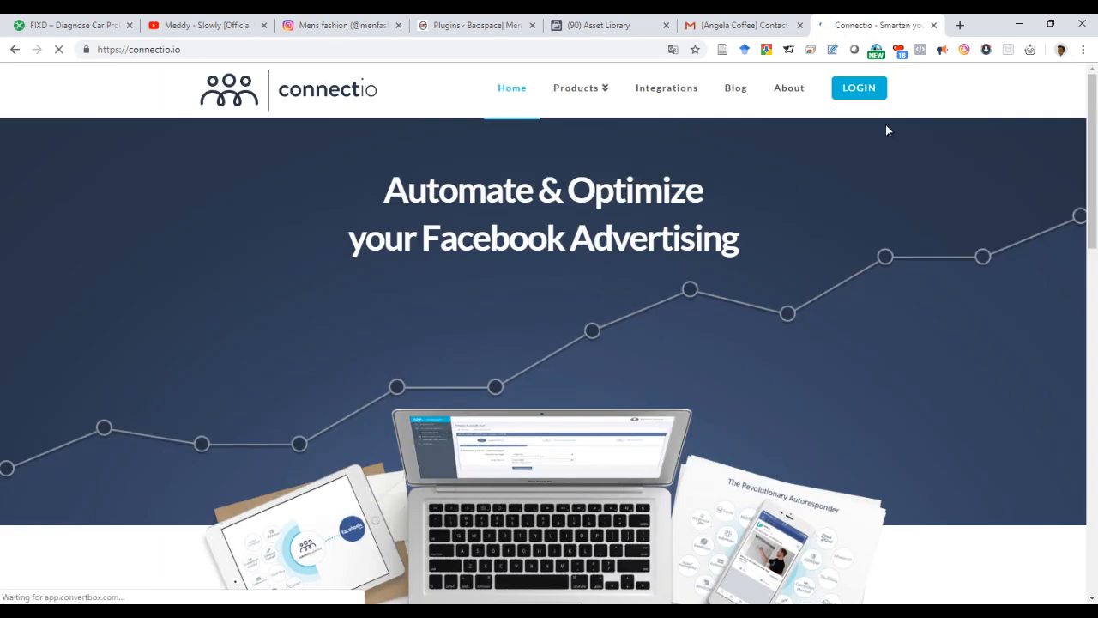
{"action": "left_click", "coordinate": [882, 98]}
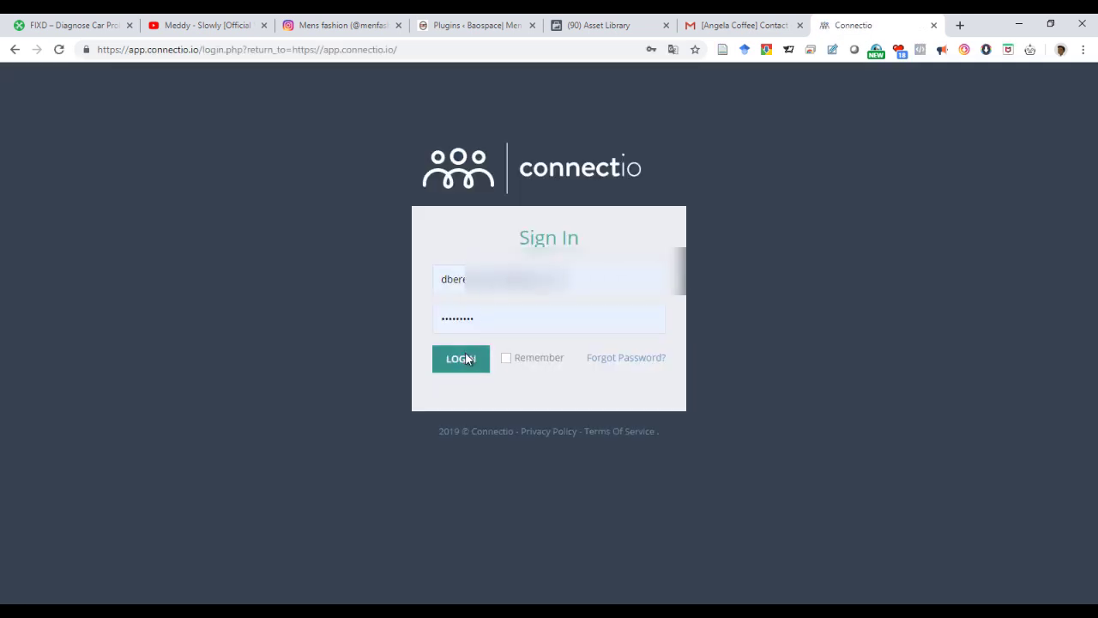
Sign in to the Connectio account to reach its dashboard.
{"action": "left_click", "coordinate": [466, 359]}
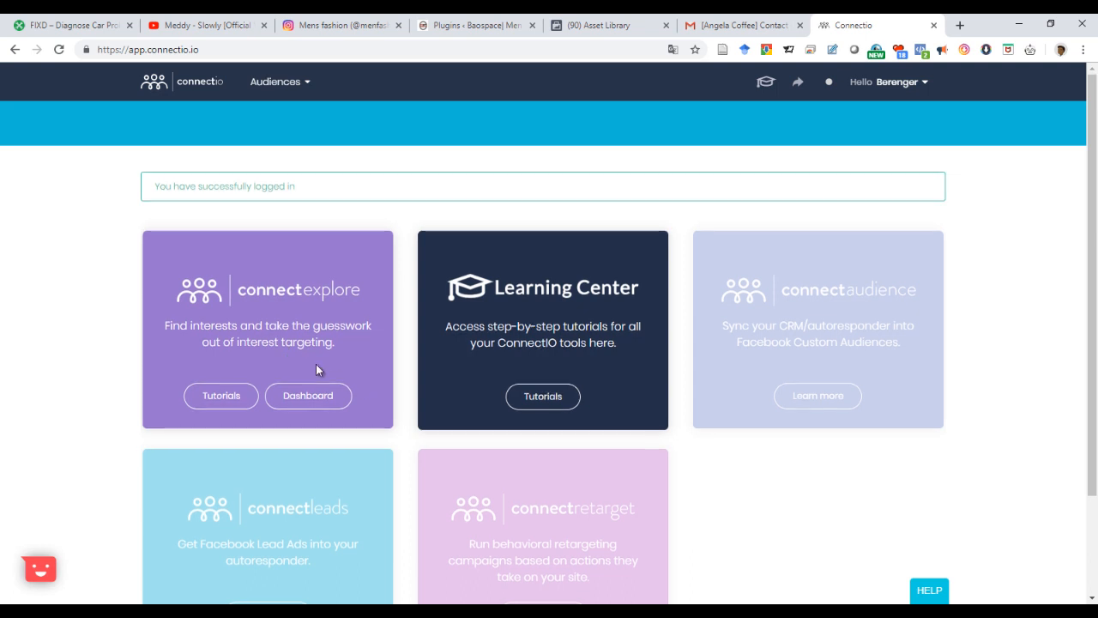
{"action": "scroll", "coordinate": [347, 373], "scroll_direction": "down", "scroll_amount": 2}
{"action": "scroll", "coordinate": [788, 279], "scroll_direction": "up", "scroll_amount": 1}
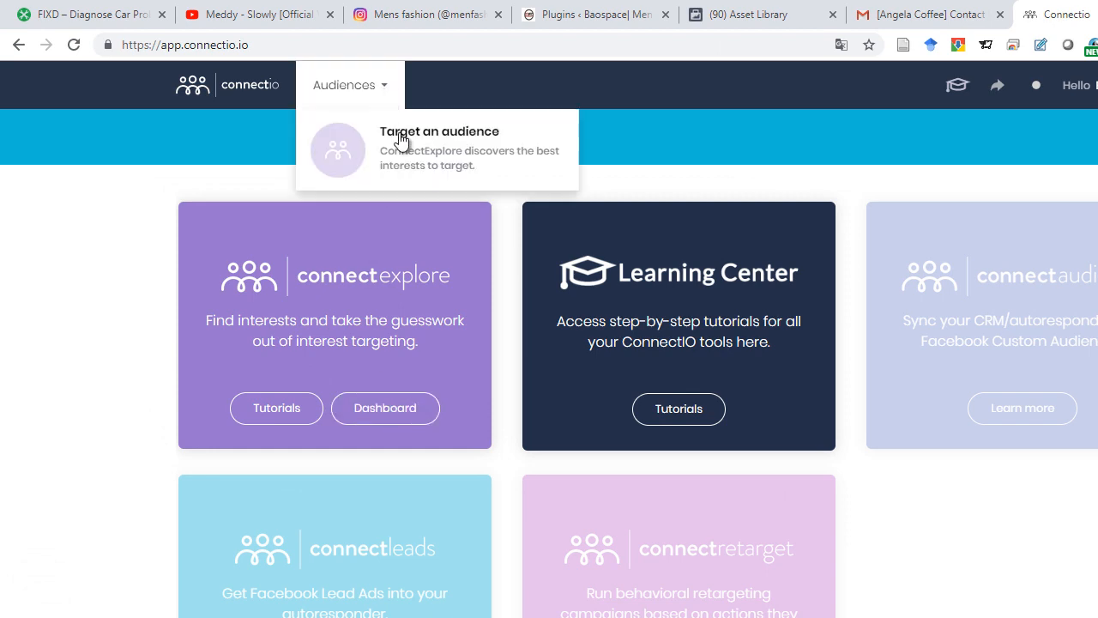
{"action": "mouse_move", "coordinate": [438, 150]}
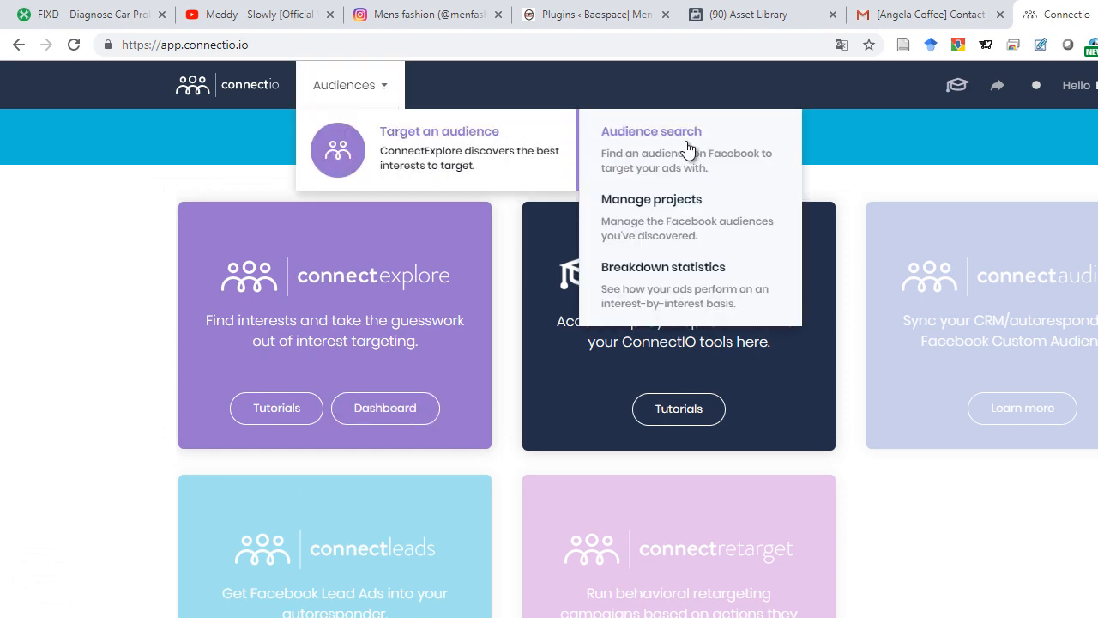
Go to Audiences > Audience search to reach the empty keyword search page.
{"action": "left_click", "coordinate": [689, 150]}
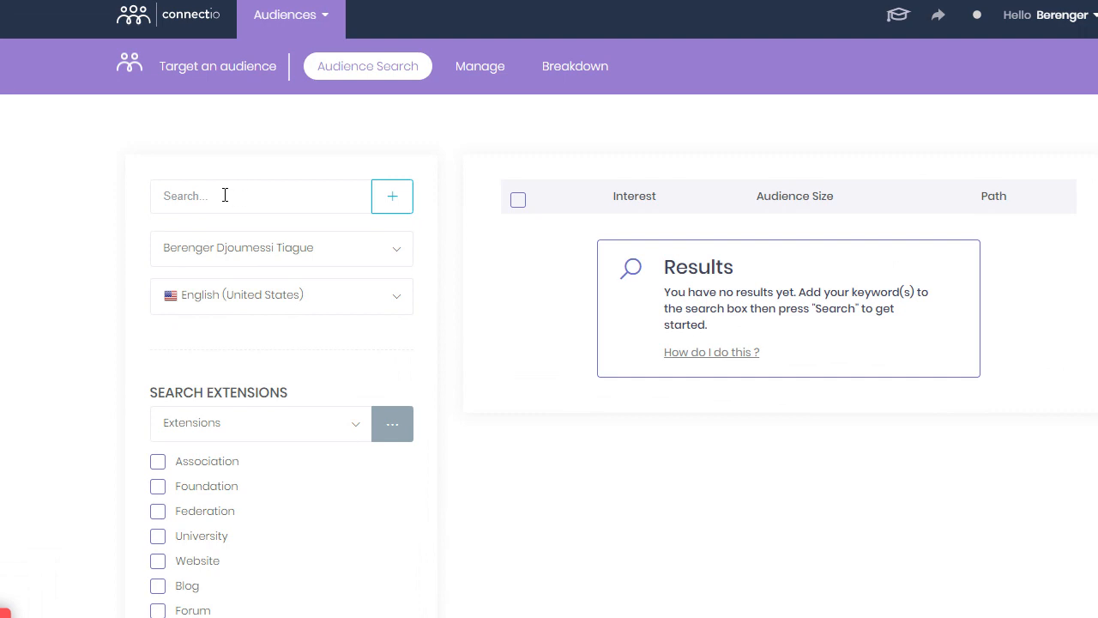
Run an interest search for the keywords lions, t-shirts and animals.
{"action": "left_click", "coordinate": [223, 195]}
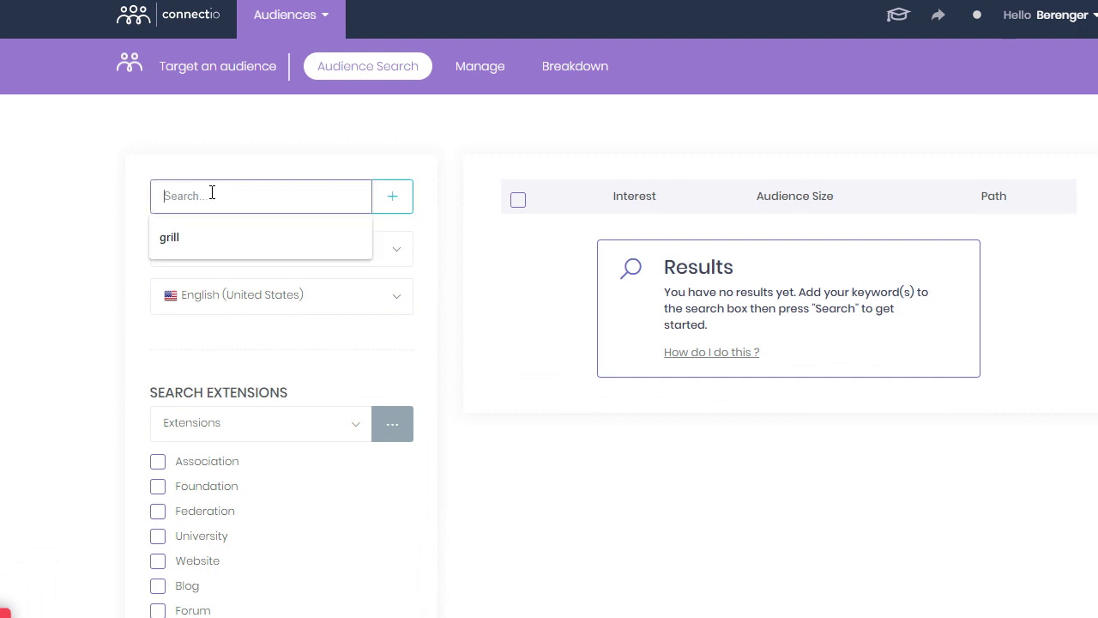
{"action": "left_click", "coordinate": [393, 206]}
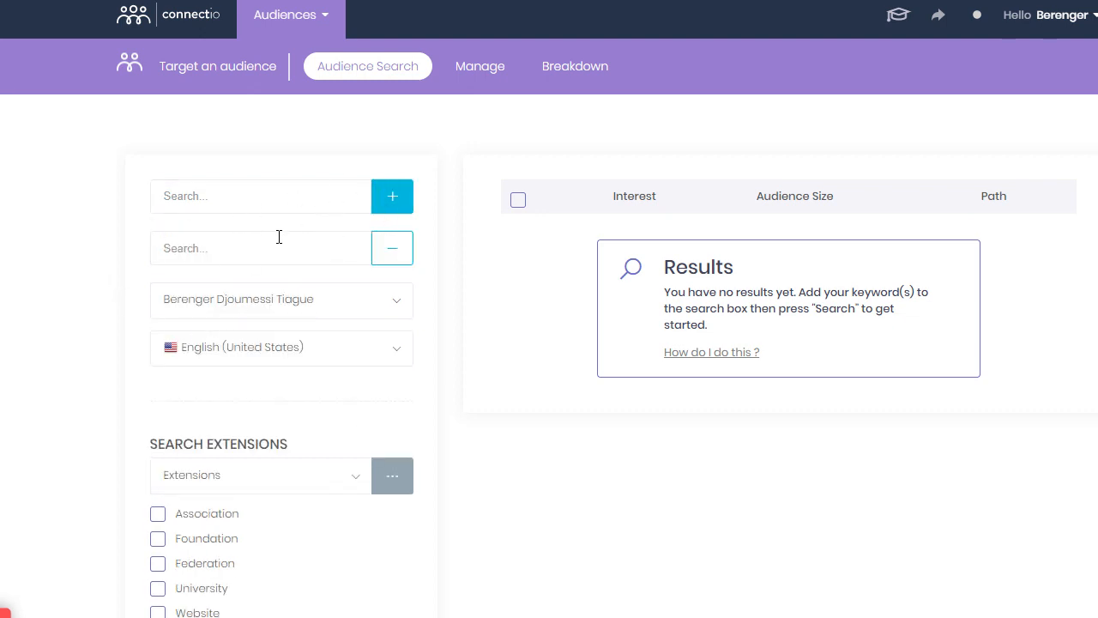
{"action": "left_click", "coordinate": [276, 199]}
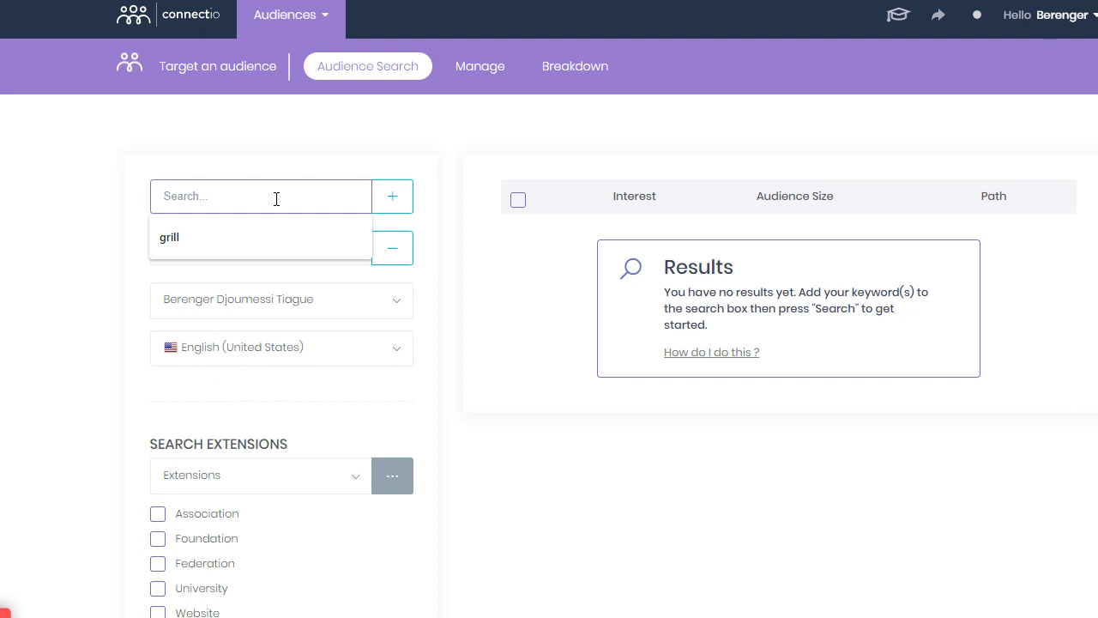
{"action": "type", "text": "lions"}
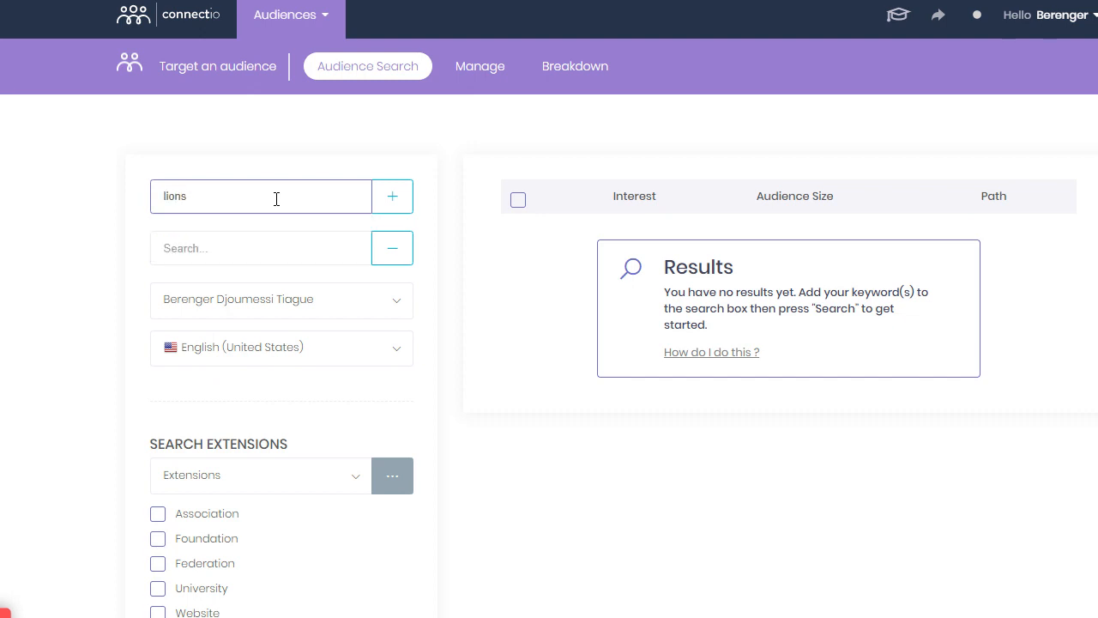
{"action": "left_click", "coordinate": [273, 247]}
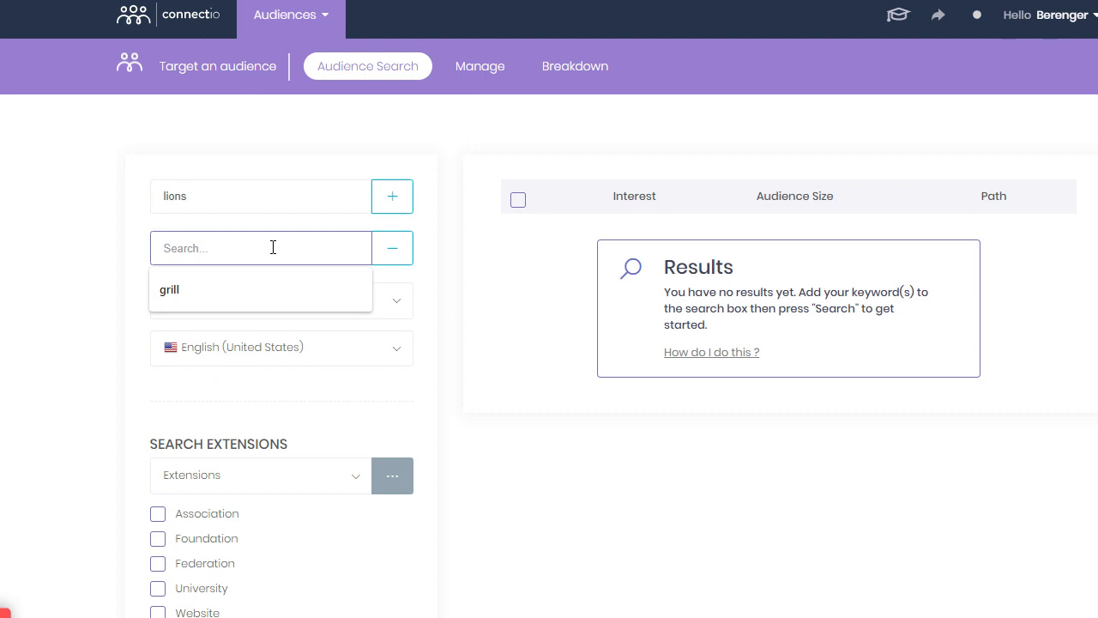
{"action": "type", "text": "t-s"}
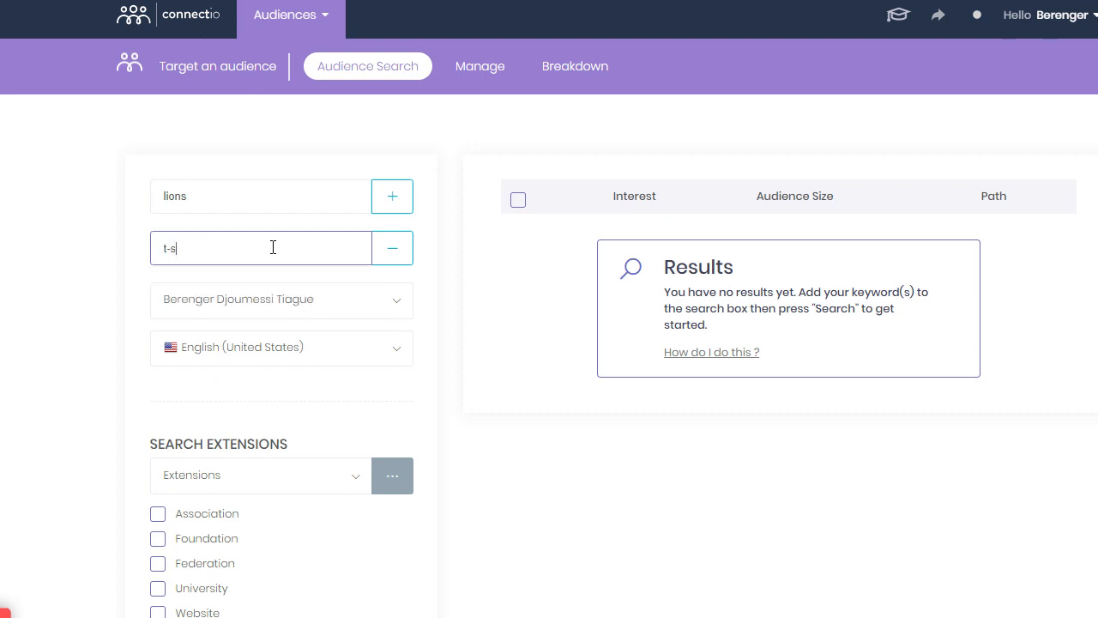
{"action": "type", "text": "hirts"}
{"action": "left_click", "coordinate": [393, 199]}
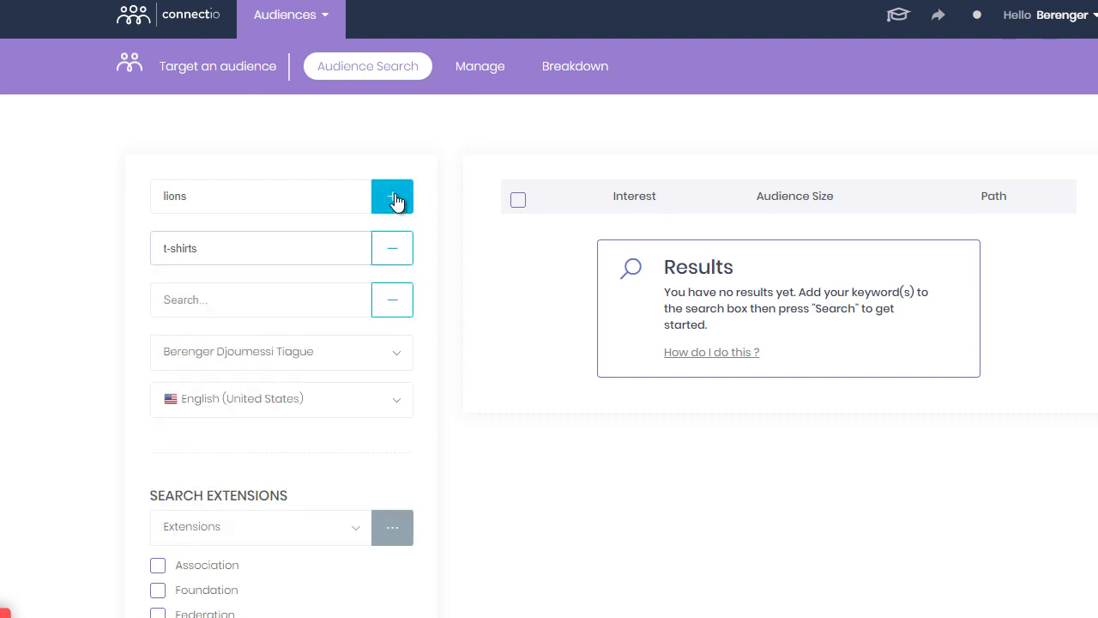
{"action": "left_click", "coordinate": [238, 314]}
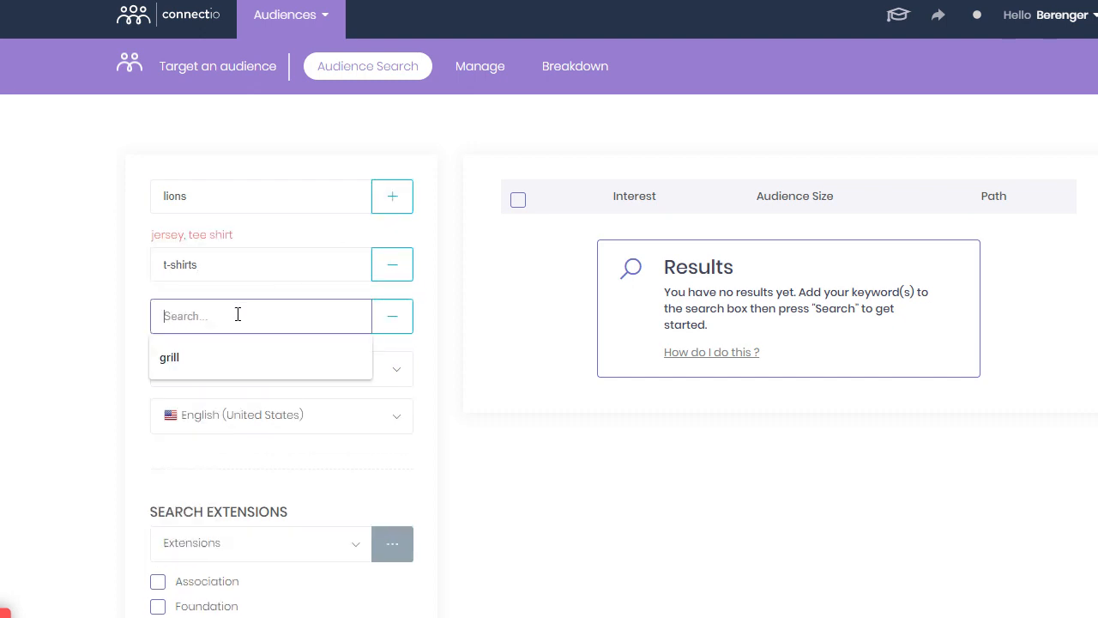
{"action": "type", "text": "animals"}
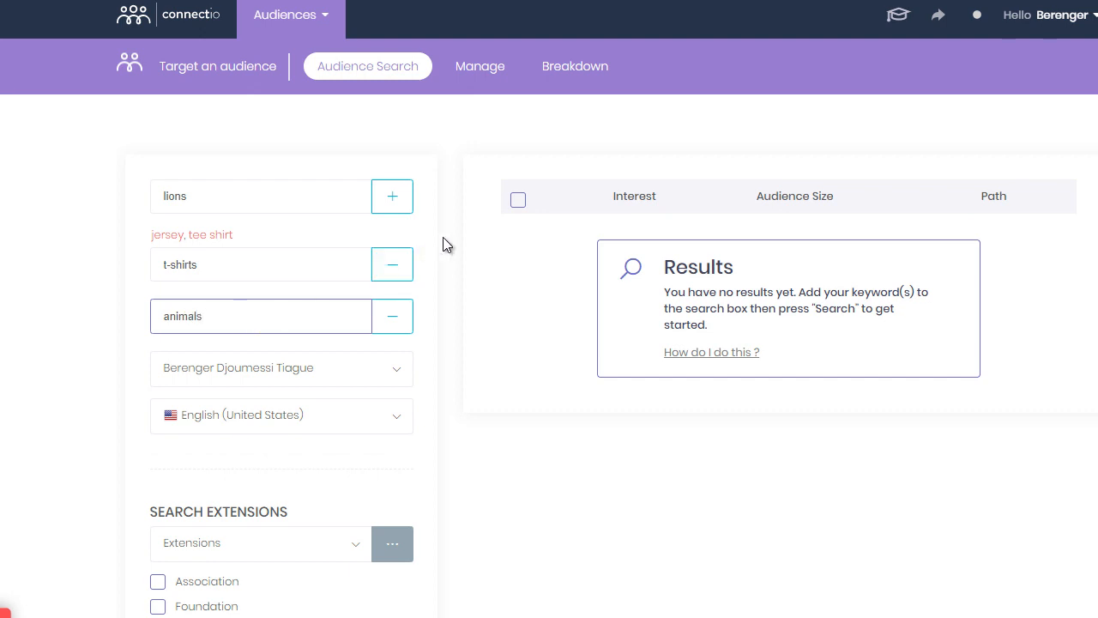
{"action": "key", "text": "Return"}
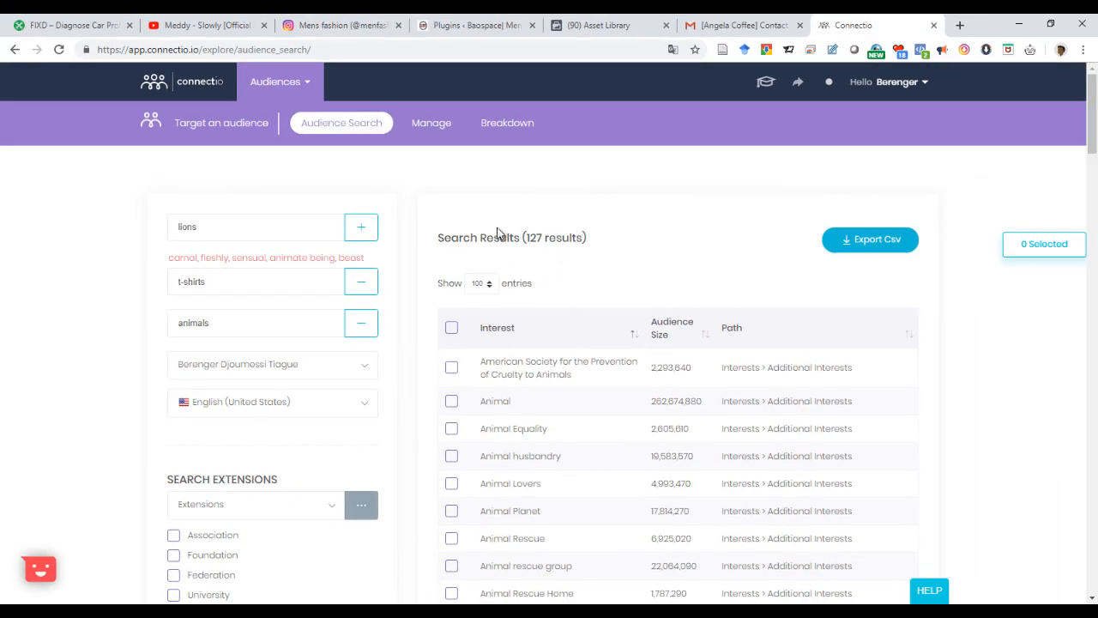
{"action": "scroll", "coordinate": [607, 294], "scroll_direction": "down", "scroll_amount": 1}
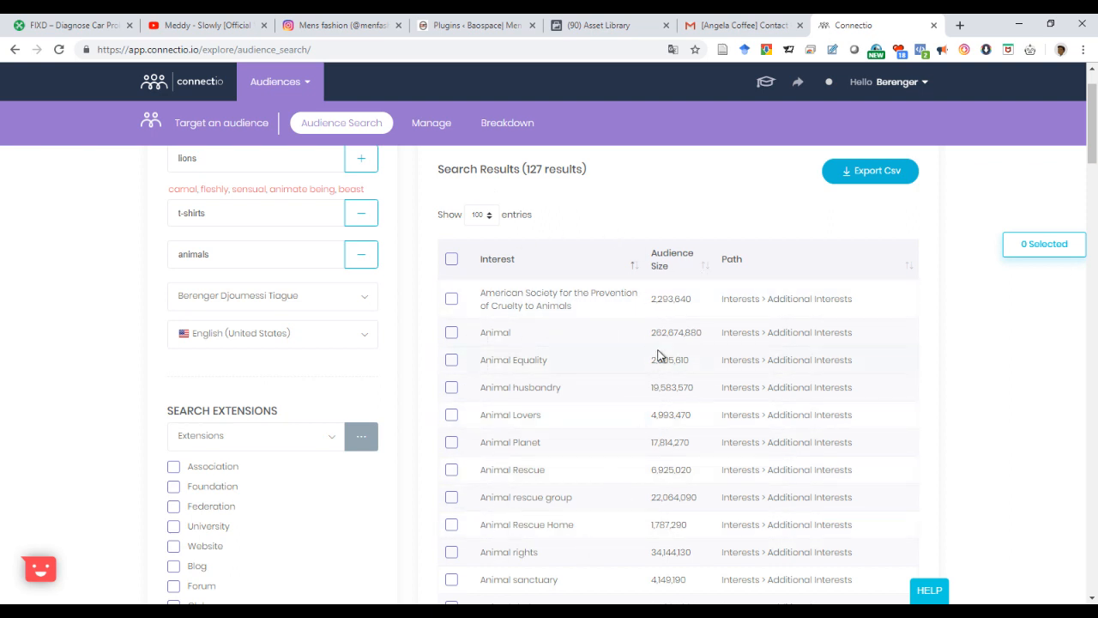
{"action": "scroll", "coordinate": [674, 344], "scroll_direction": "down", "scroll_amount": 1}
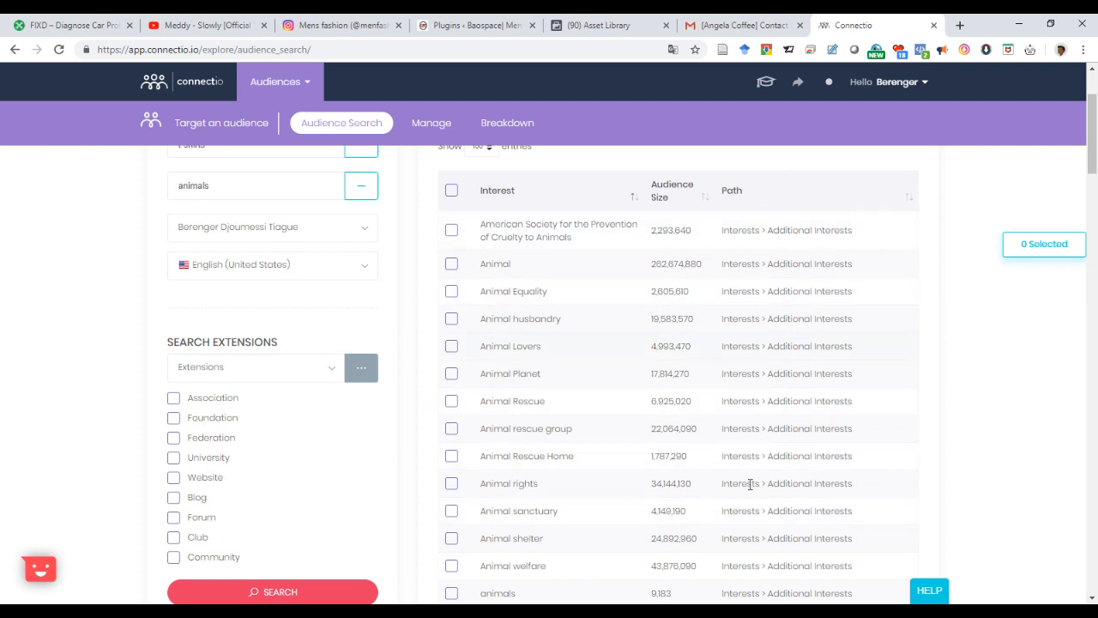
{"action": "scroll", "coordinate": [611, 352], "scroll_direction": "up", "scroll_amount": 1}
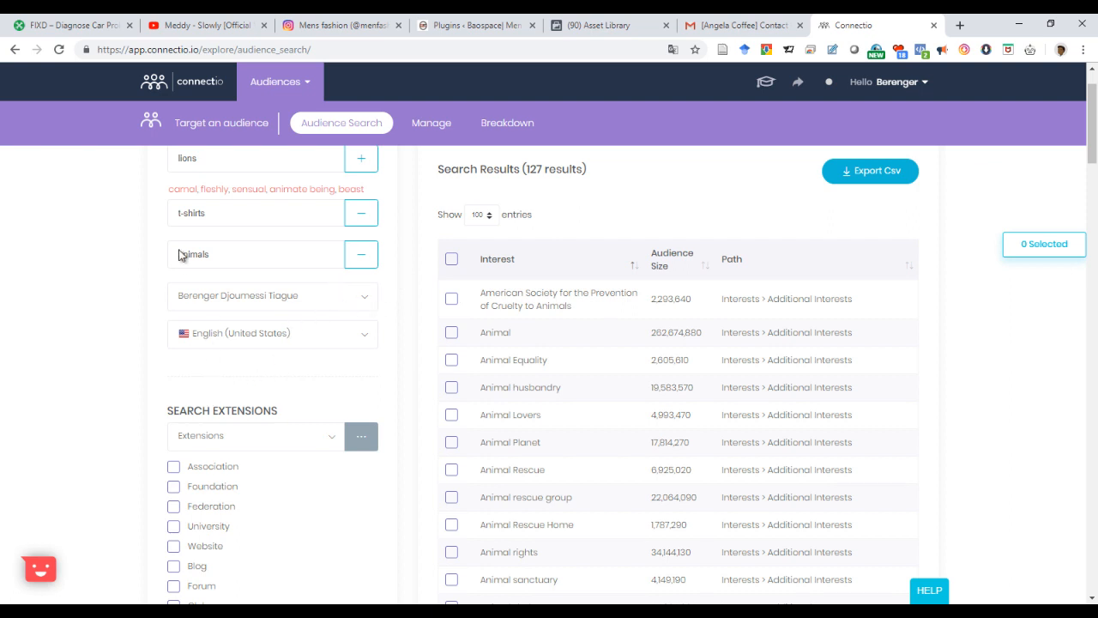
{"action": "scroll", "coordinate": [240, 327], "scroll_direction": "up", "scroll_amount": 1}
{"action": "scroll", "coordinate": [326, 443], "scroll_direction": "down", "scroll_amount": 2}
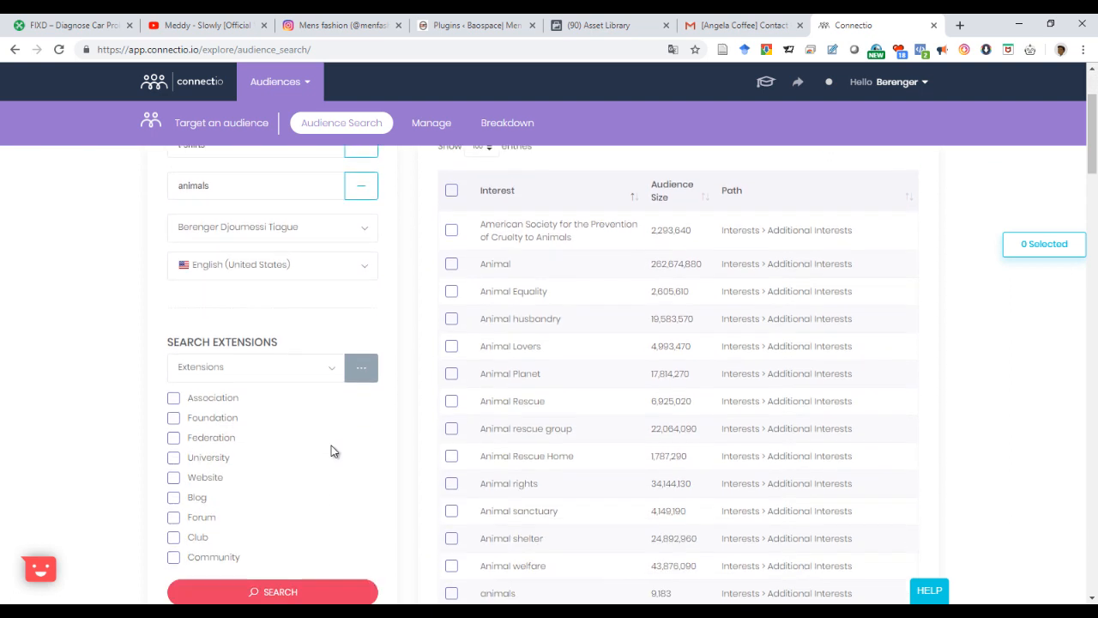
{"action": "scroll", "coordinate": [318, 411], "scroll_direction": "down", "scroll_amount": 2}
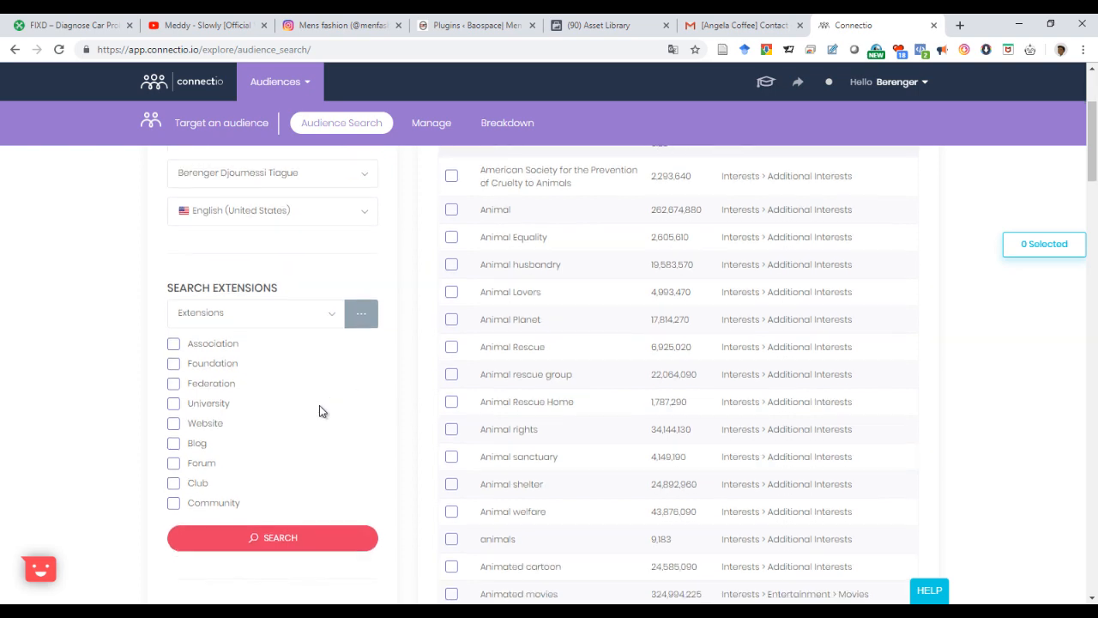
{"action": "scroll", "coordinate": [318, 412], "scroll_direction": "down", "scroll_amount": 2}
{"action": "scroll", "coordinate": [319, 360], "scroll_direction": "up", "scroll_amount": 5}
{"action": "scroll", "coordinate": [292, 369], "scroll_direction": "down", "scroll_amount": 2}
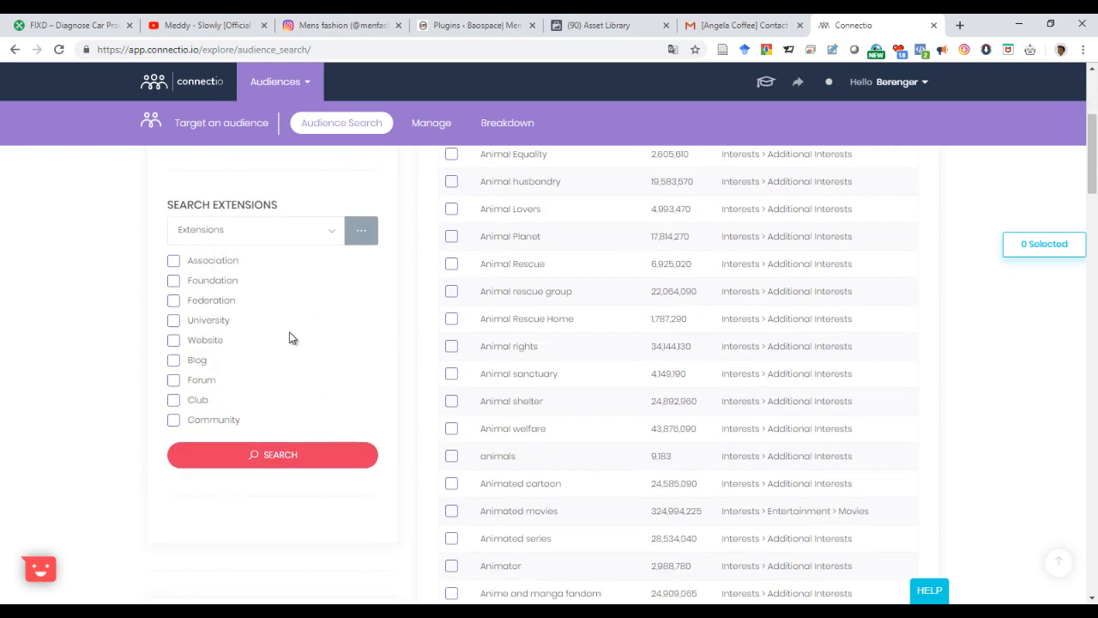
{"action": "scroll", "coordinate": [275, 386], "scroll_direction": "up", "scroll_amount": 2}
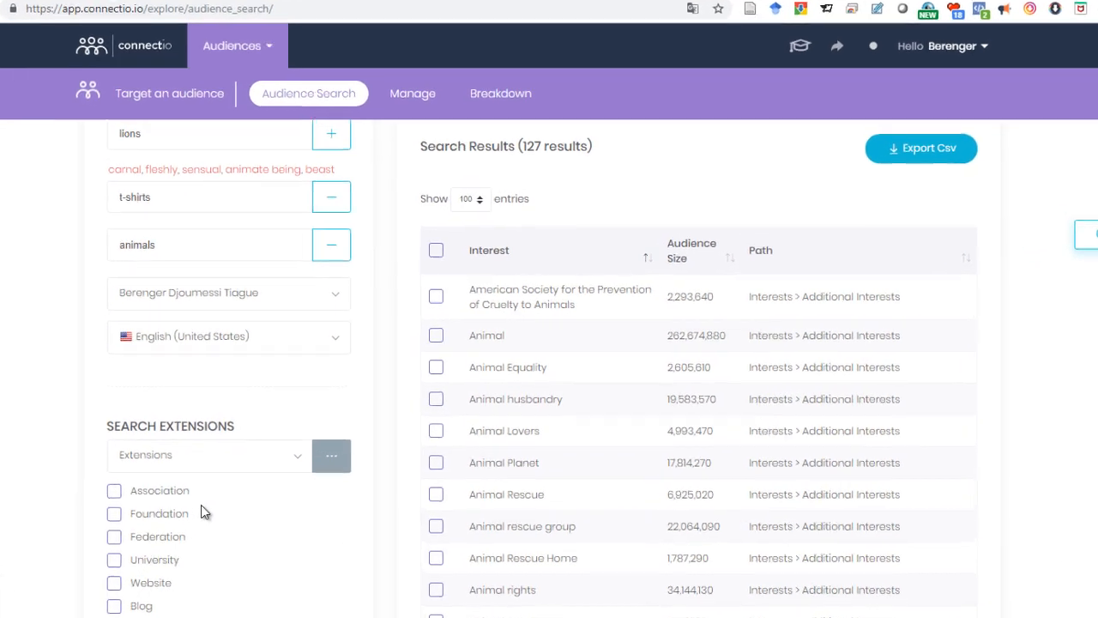
{"action": "scroll", "coordinate": [233, 490], "scroll_direction": "down", "scroll_amount": 3}
{"action": "scroll", "coordinate": [193, 516], "scroll_direction": "down", "scroll_amount": 1}
{"action": "scroll", "coordinate": [193, 516], "scroll_direction": "down", "scroll_amount": 1}
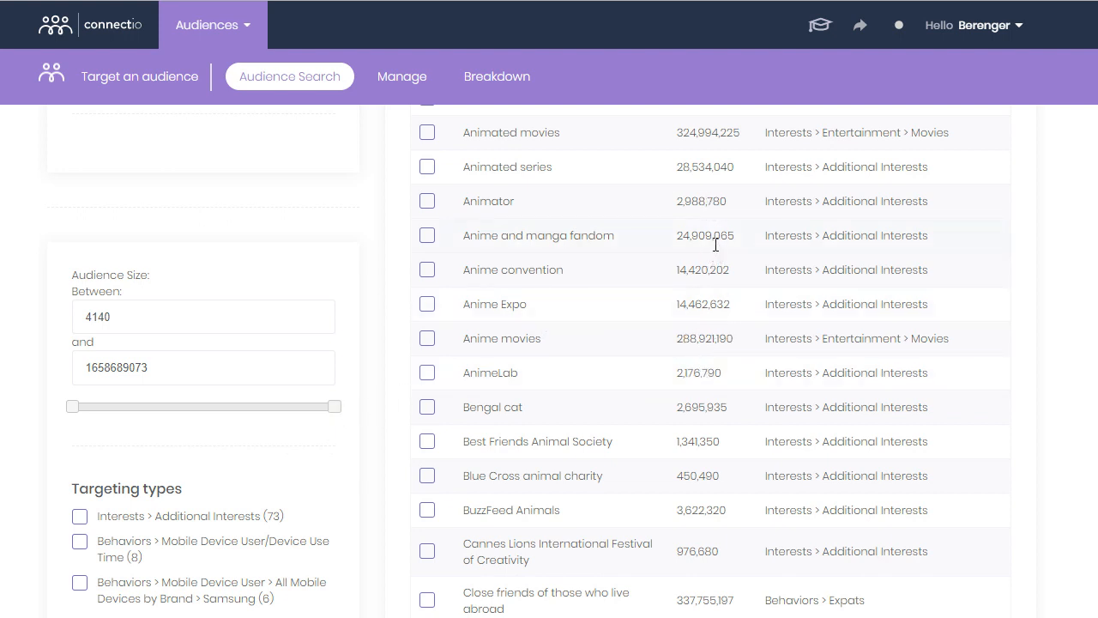
{"action": "scroll", "coordinate": [678, 168], "scroll_direction": "up", "scroll_amount": 1}
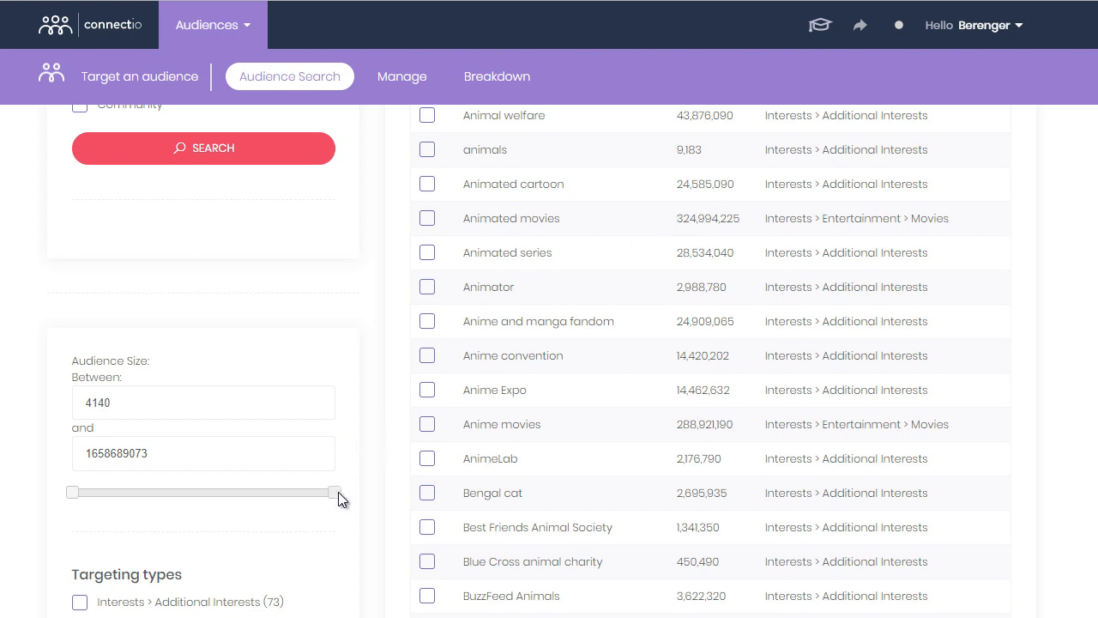
Cap audience size near 298 million and tick Additional Interests plus Hobbies and activities > Pets.
{"action": "left_click_drag", "start_coordinate": [338, 492], "coordinate": [118, 492]}
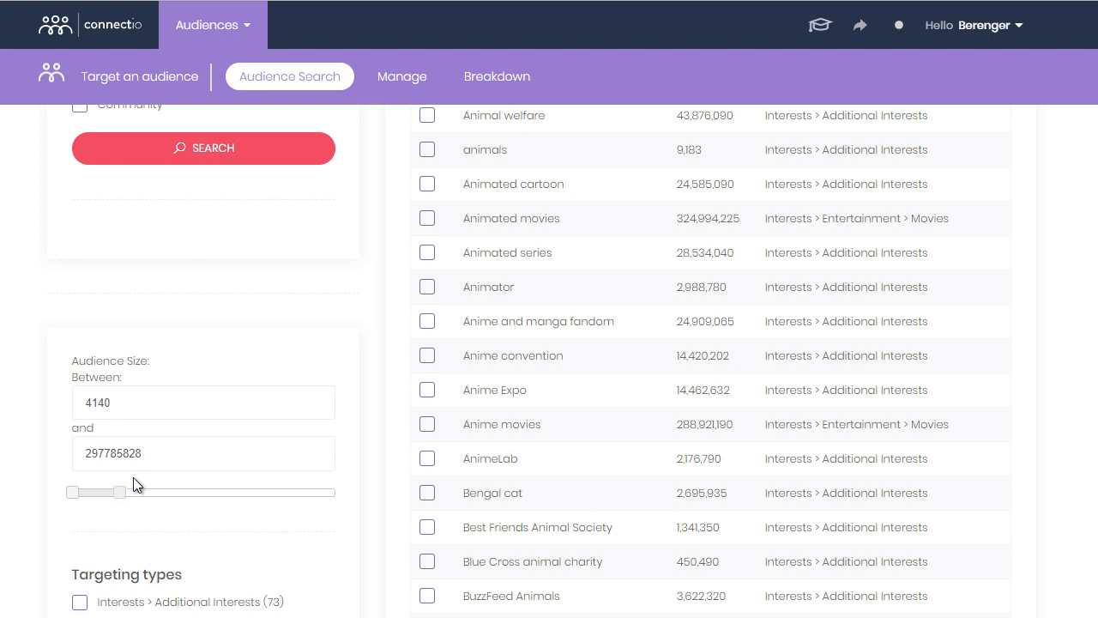
{"action": "scroll", "coordinate": [278, 452], "scroll_direction": "down", "scroll_amount": 3}
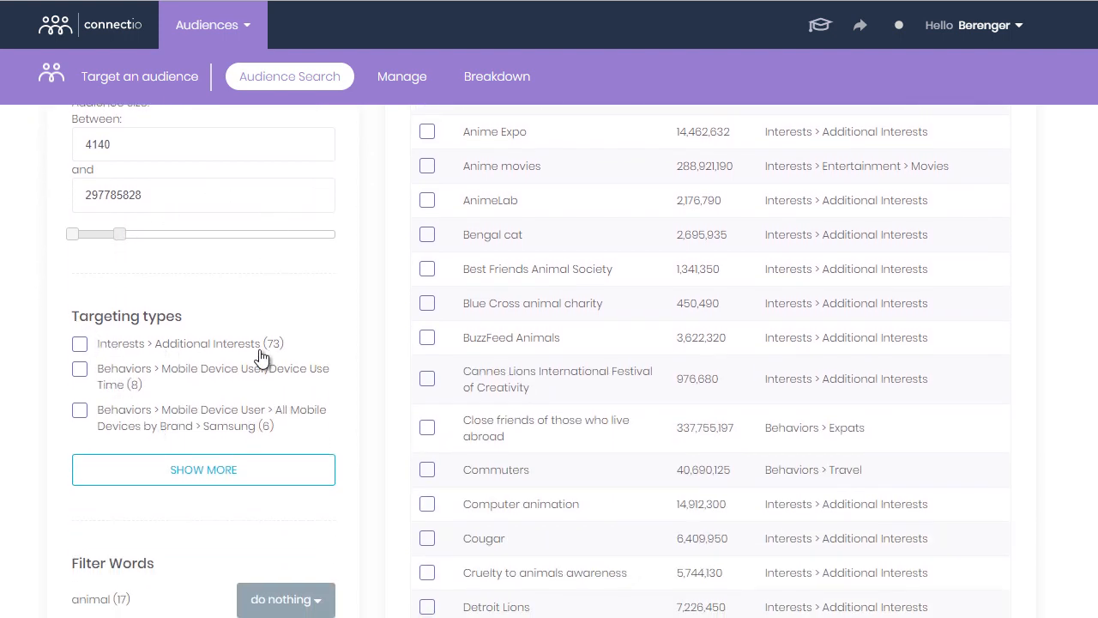
{"action": "scroll", "coordinate": [228, 301], "scroll_direction": "down", "scroll_amount": 1}
{"action": "left_click", "coordinate": [199, 388]}
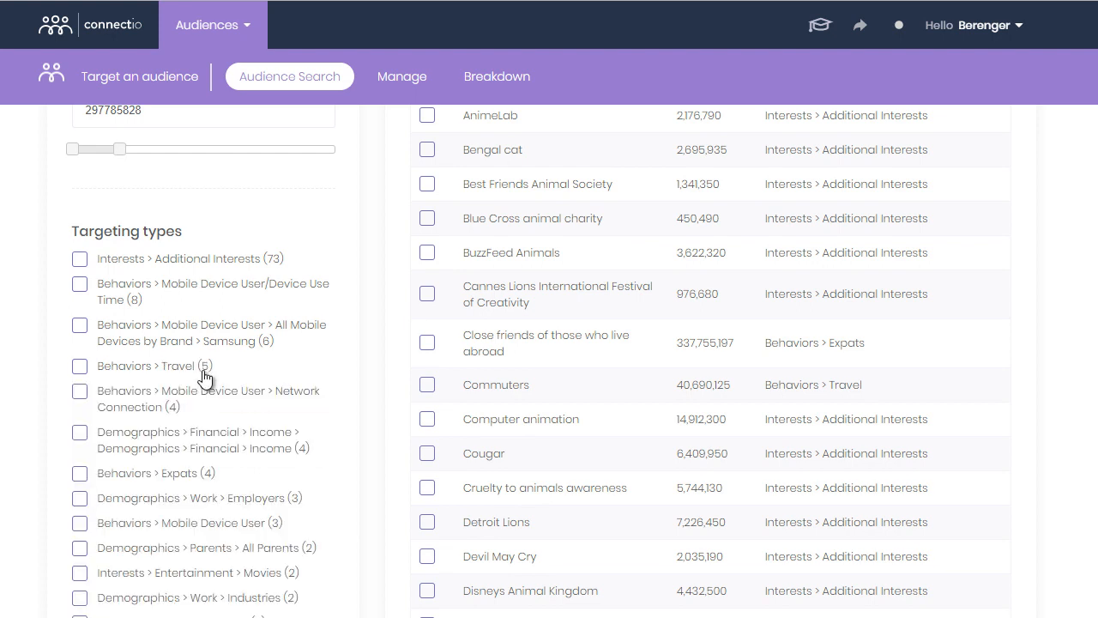
{"action": "scroll", "coordinate": [172, 309], "scroll_direction": "down", "scroll_amount": 1}
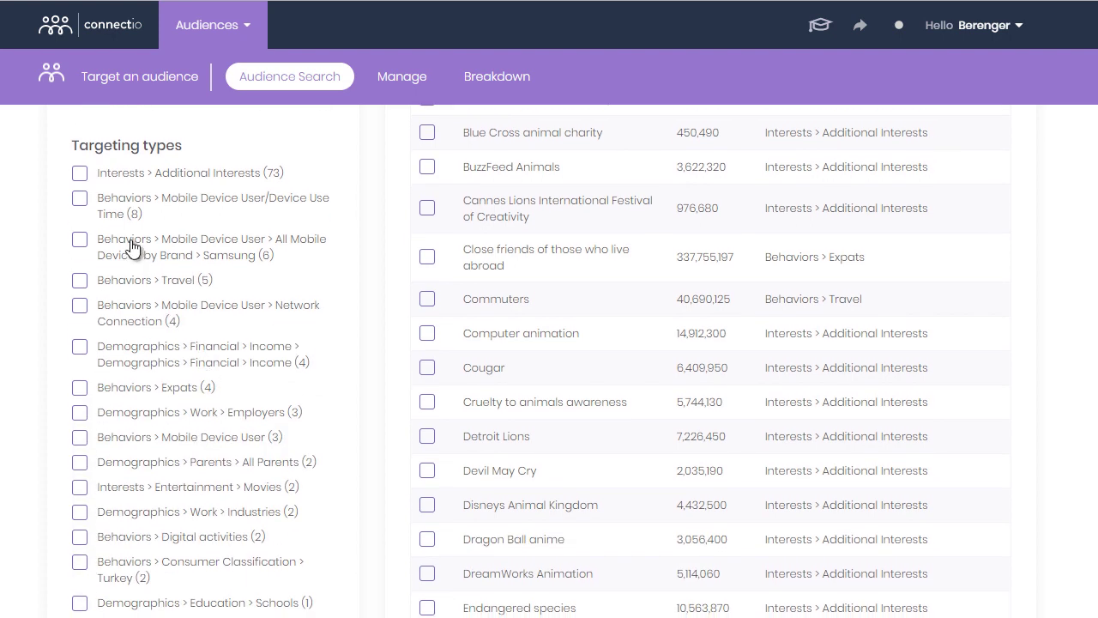
{"action": "left_click", "coordinate": [79, 174]}
{"action": "scroll", "coordinate": [109, 352], "scroll_direction": "down", "scroll_amount": 1}
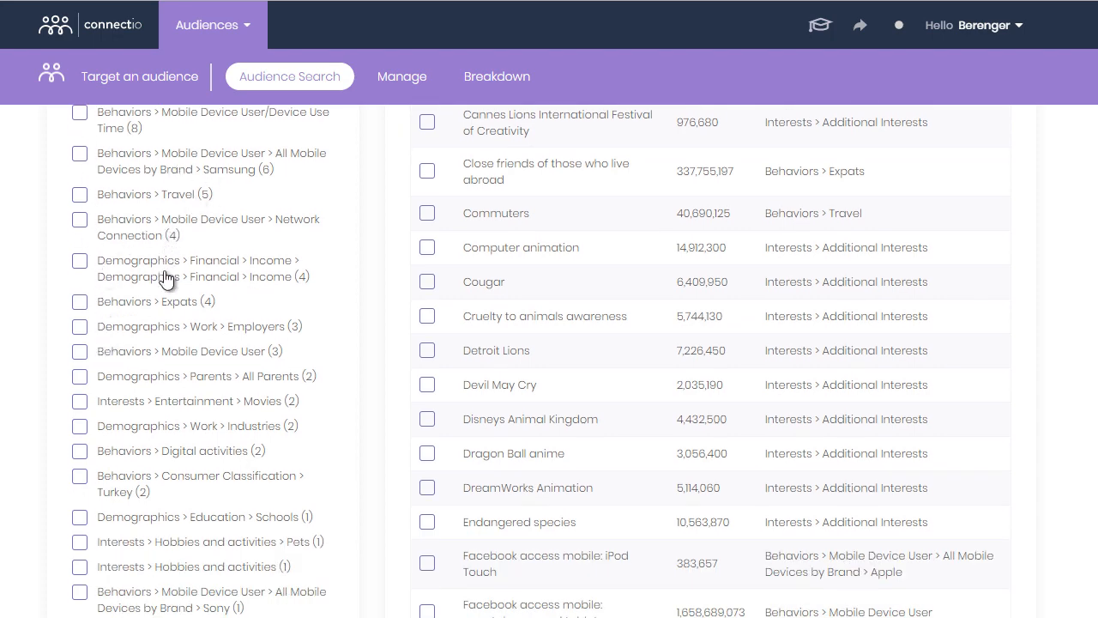
{"action": "scroll", "coordinate": [196, 455], "scroll_direction": "down", "scroll_amount": 2}
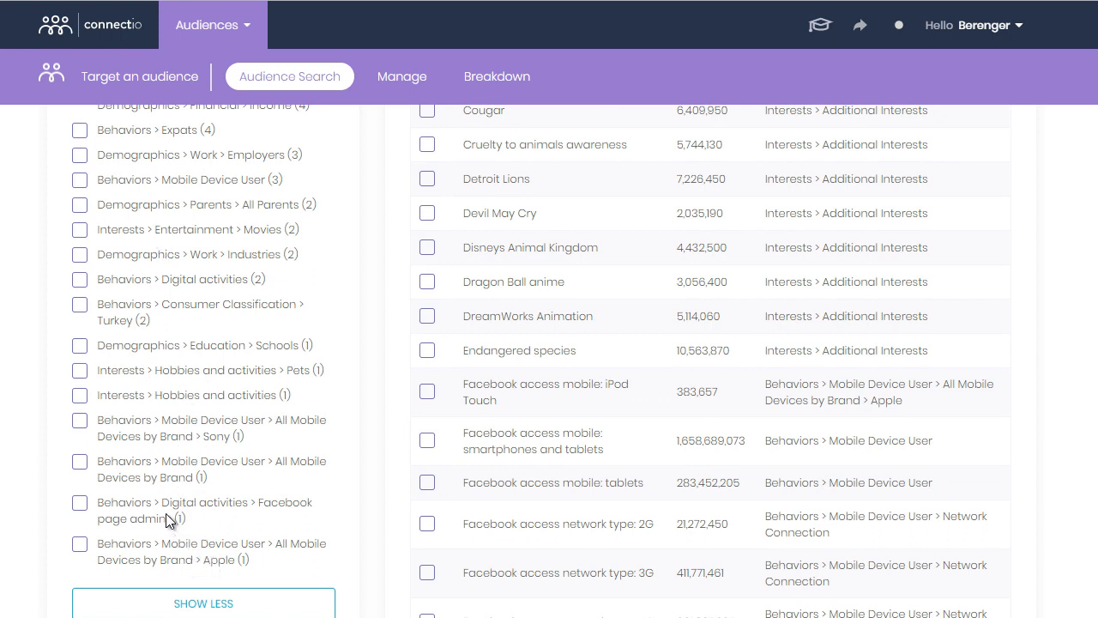
{"action": "left_click", "coordinate": [80, 370]}
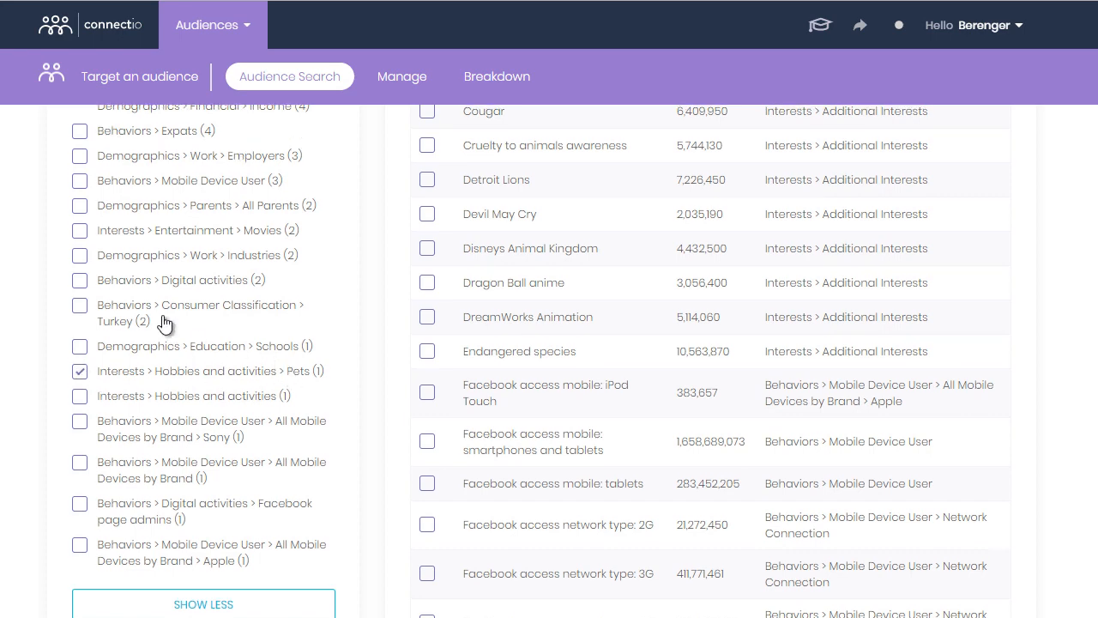
{"action": "scroll", "coordinate": [215, 344], "scroll_direction": "up", "scroll_amount": 3}
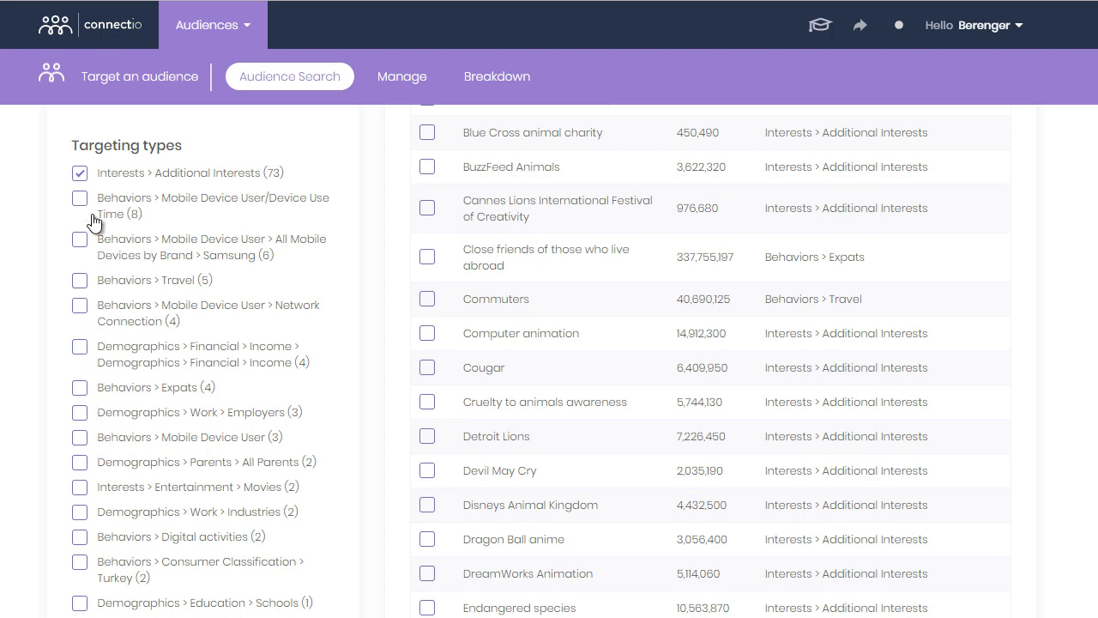
{"action": "scroll", "coordinate": [196, 385], "scroll_direction": "down", "scroll_amount": 3}
{"action": "scroll", "coordinate": [257, 429], "scroll_direction": "down", "scroll_amount": 2}
{"action": "scroll", "coordinate": [165, 507], "scroll_direction": "down", "scroll_amount": 1}
{"action": "scroll", "coordinate": [172, 499], "scroll_direction": "down", "scroll_amount": 4}
{"action": "scroll", "coordinate": [201, 549], "scroll_direction": "down", "scroll_amount": 2}
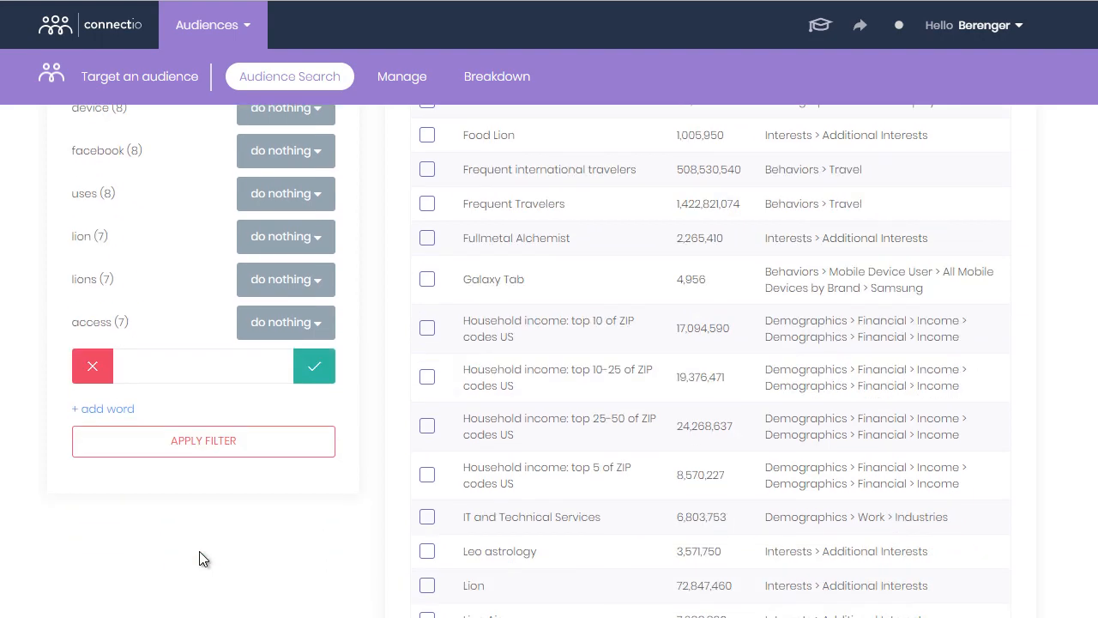
Apply the filters and tick Animal, Animal Lovers, animals, Lion, Printed T-shirt and T-shirt.
{"action": "left_click", "coordinate": [196, 380]}
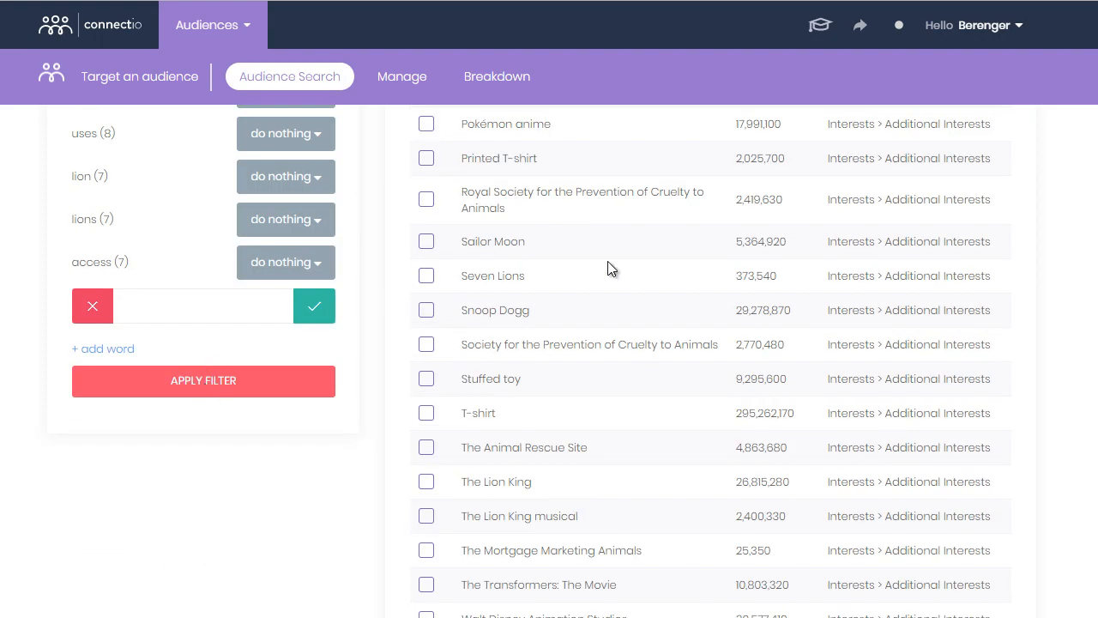
{"action": "scroll", "coordinate": [752, 283], "scroll_direction": "up", "scroll_amount": 1}
{"action": "scroll", "coordinate": [752, 282], "scroll_direction": "up", "scroll_amount": 2}
{"action": "scroll", "coordinate": [752, 282], "scroll_direction": "up", "scroll_amount": 3}
{"action": "scroll", "coordinate": [752, 283], "scroll_direction": "up", "scroll_amount": 3}
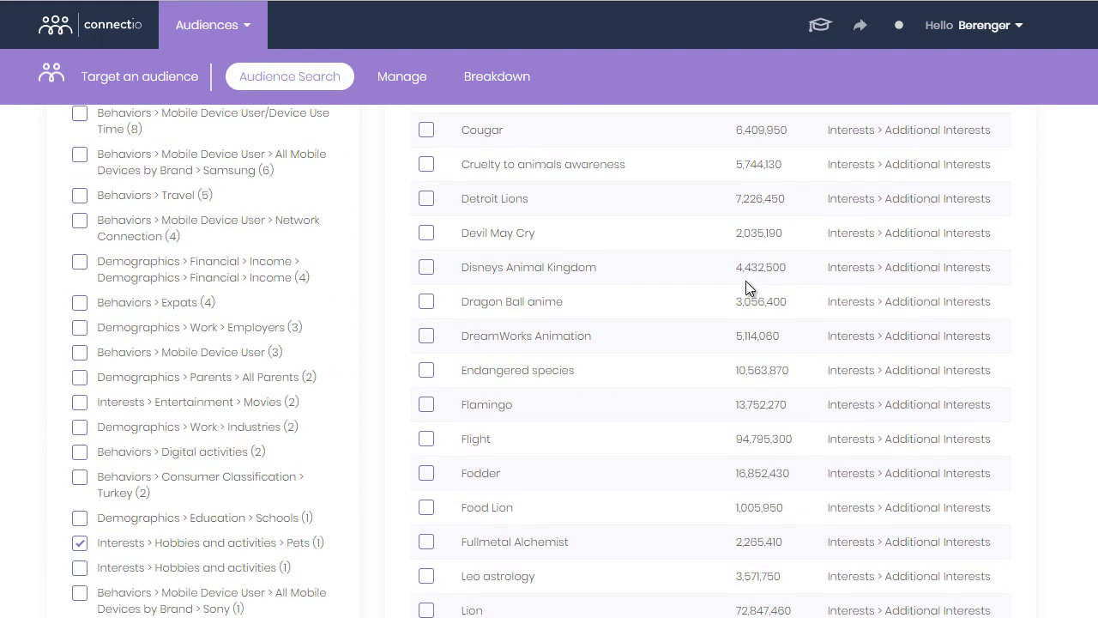
{"action": "scroll", "coordinate": [746, 288], "scroll_direction": "up", "scroll_amount": 3}
{"action": "scroll", "coordinate": [746, 288], "scroll_direction": "up", "scroll_amount": 5}
{"action": "scroll", "coordinate": [747, 287], "scroll_direction": "up", "scroll_amount": 1}
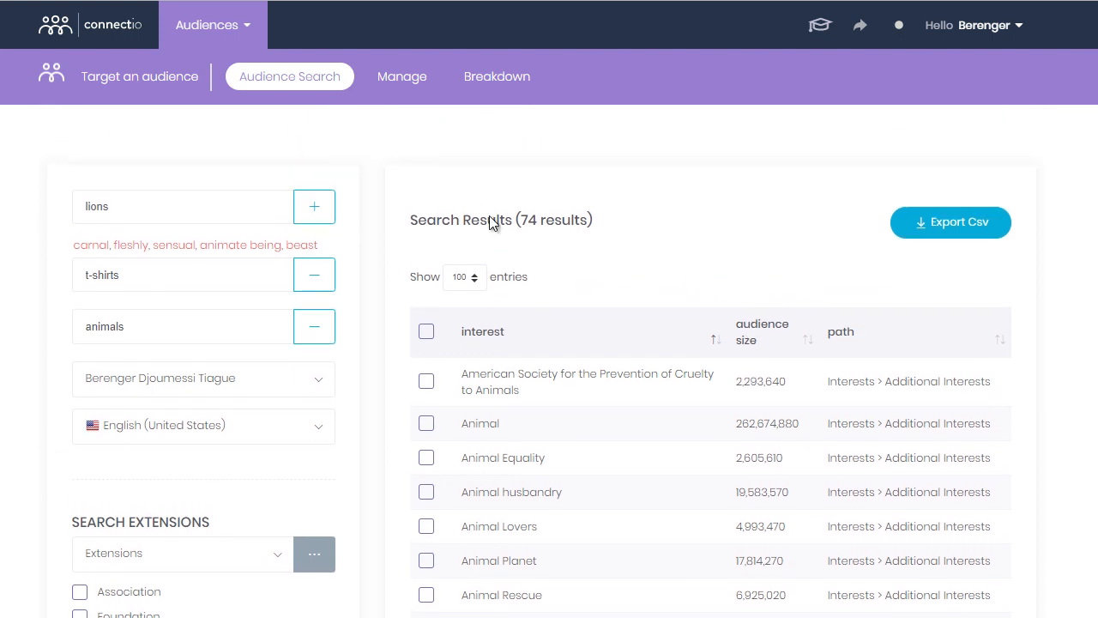
{"action": "scroll", "coordinate": [588, 333], "scroll_direction": "down", "scroll_amount": 2}
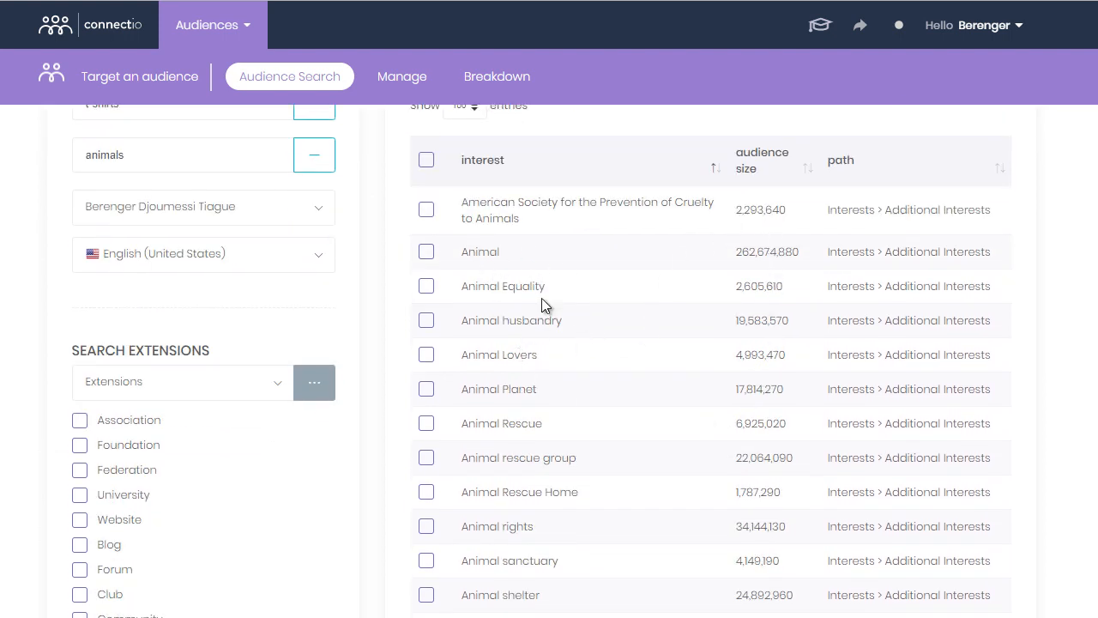
{"action": "left_click", "coordinate": [426, 253]}
{"action": "scroll", "coordinate": [487, 259], "scroll_direction": "down", "scroll_amount": 1}
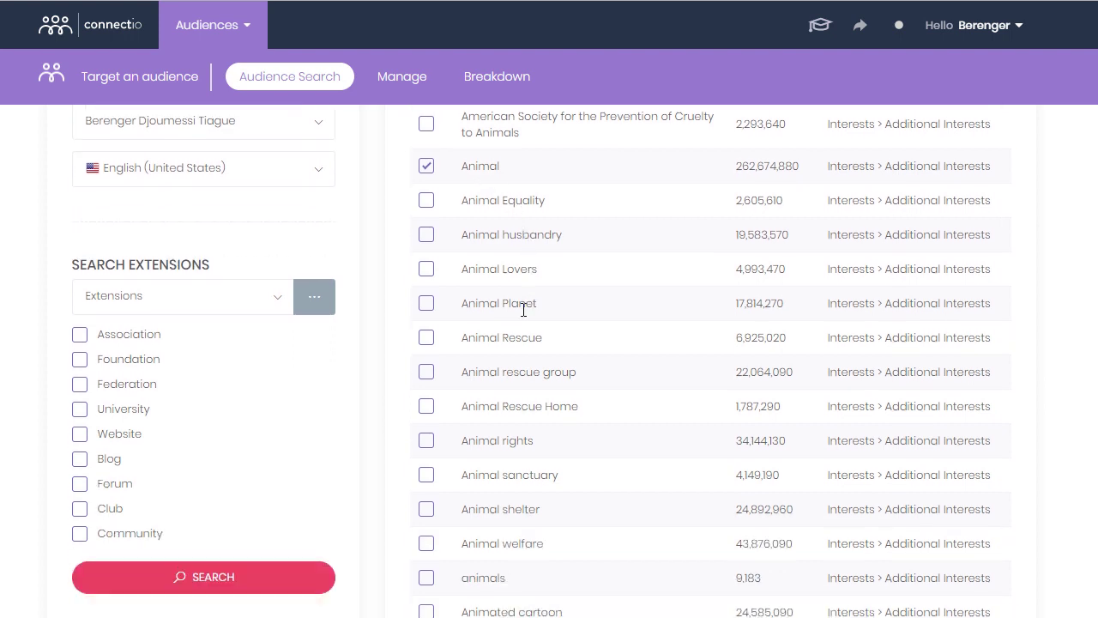
{"action": "left_click", "coordinate": [426, 268]}
{"action": "scroll", "coordinate": [566, 287], "scroll_direction": "down", "scroll_amount": 1}
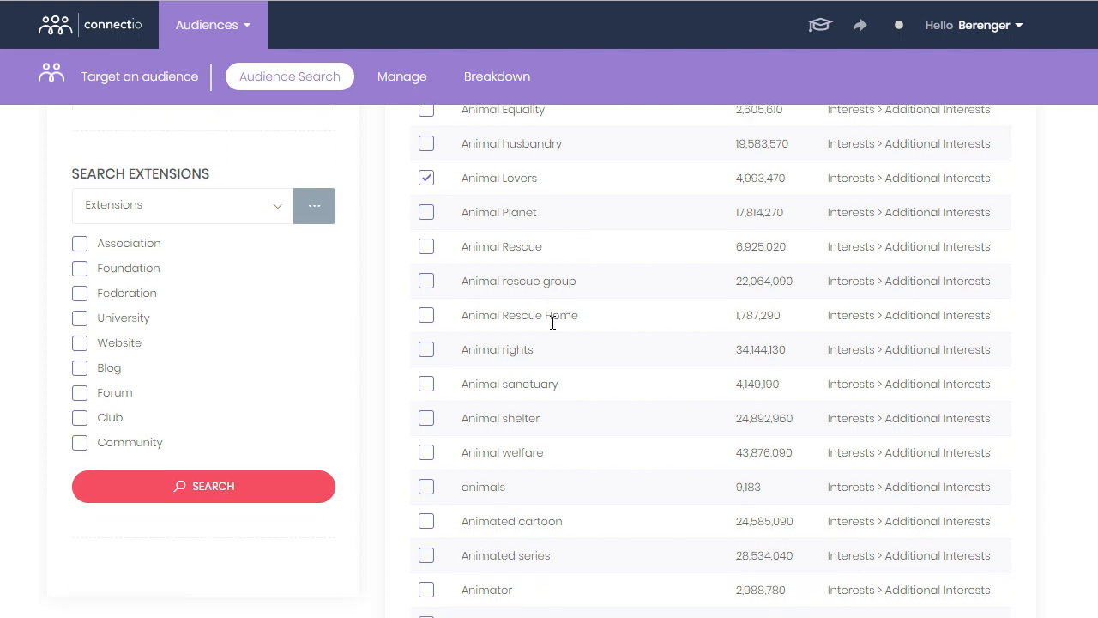
{"action": "scroll", "coordinate": [551, 322], "scroll_direction": "down", "scroll_amount": 1}
{"action": "scroll", "coordinate": [551, 322], "scroll_direction": "down", "scroll_amount": 1}
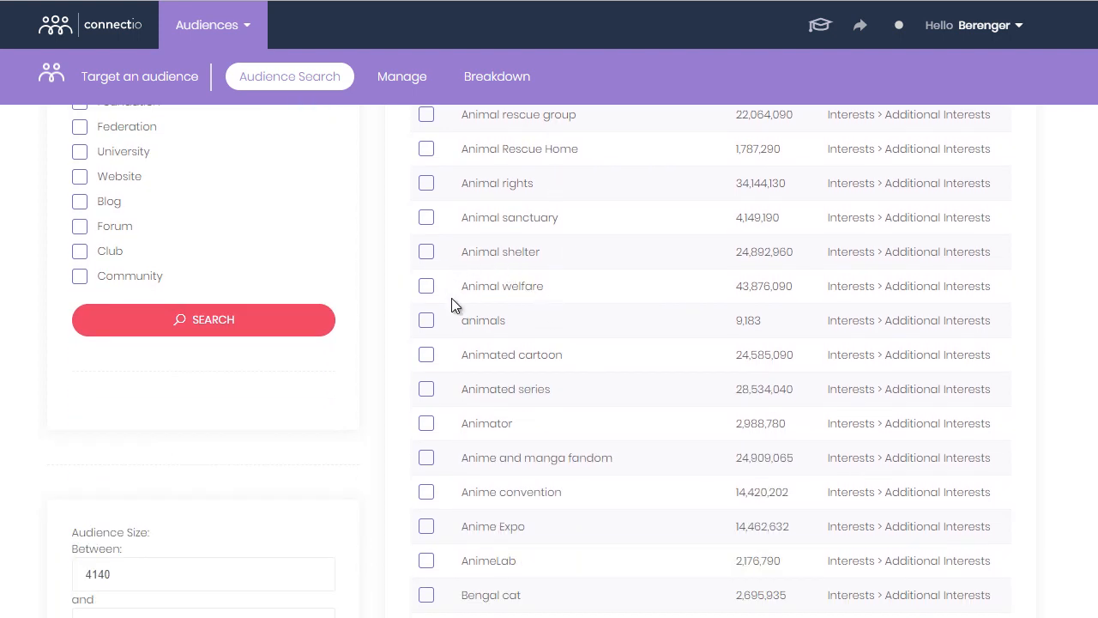
{"action": "scroll", "coordinate": [464, 300], "scroll_direction": "down", "scroll_amount": 1}
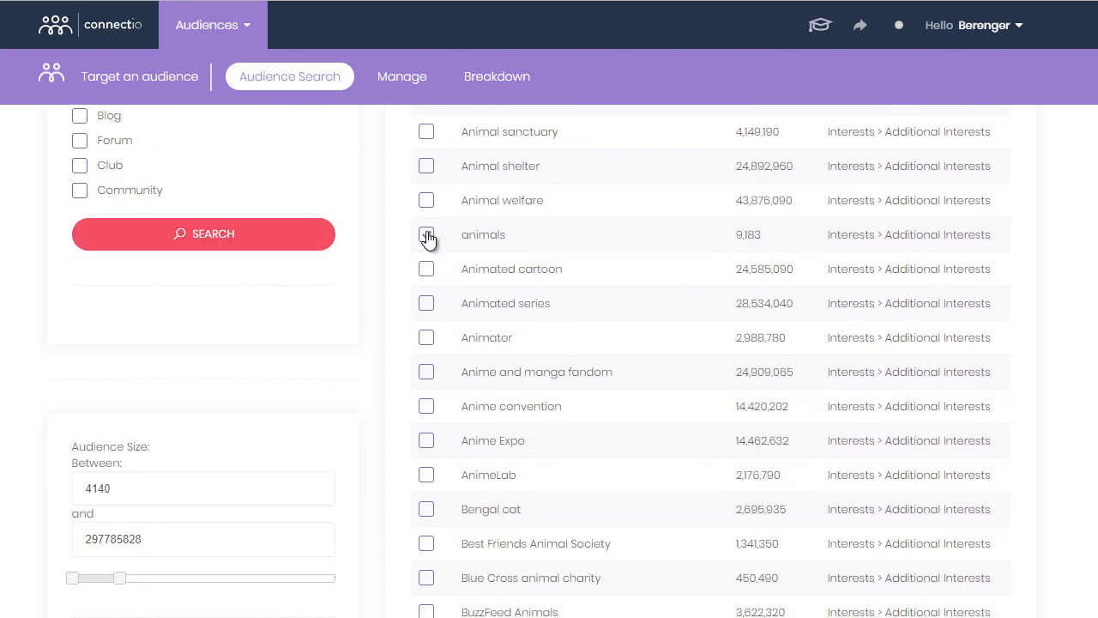
{"action": "left_click", "coordinate": [427, 234]}
{"action": "scroll", "coordinate": [500, 332], "scroll_direction": "down", "scroll_amount": 1}
{"action": "scroll", "coordinate": [495, 342], "scroll_direction": "down", "scroll_amount": 1}
{"action": "scroll", "coordinate": [496, 348], "scroll_direction": "down", "scroll_amount": 2}
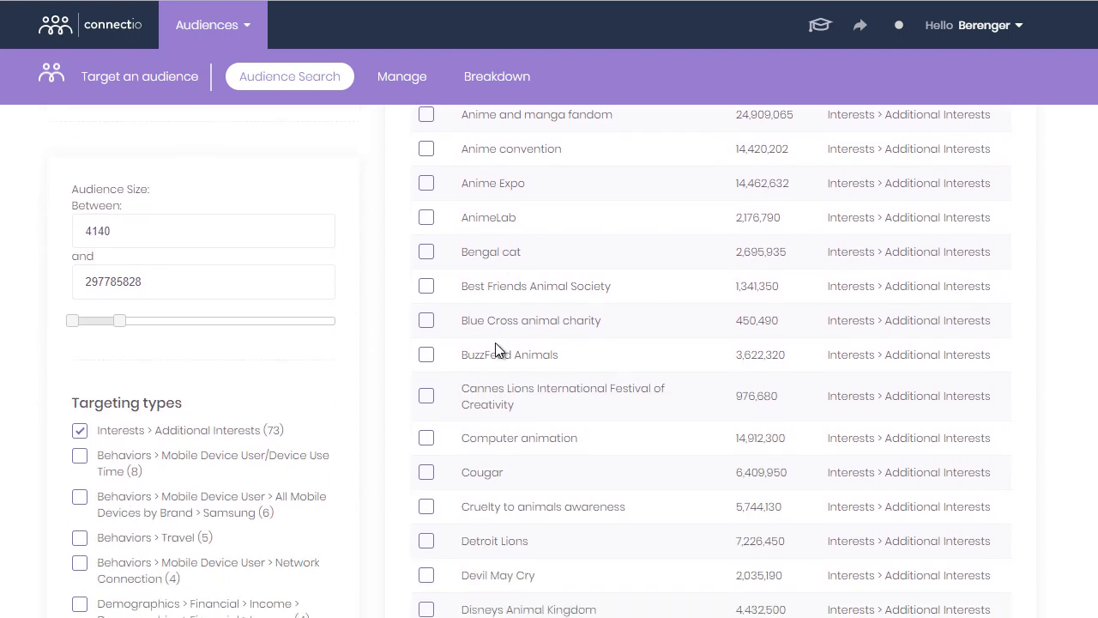
{"action": "scroll", "coordinate": [495, 347], "scroll_direction": "down", "scroll_amount": 1}
{"action": "scroll", "coordinate": [495, 347], "scroll_direction": "down", "scroll_amount": 2}
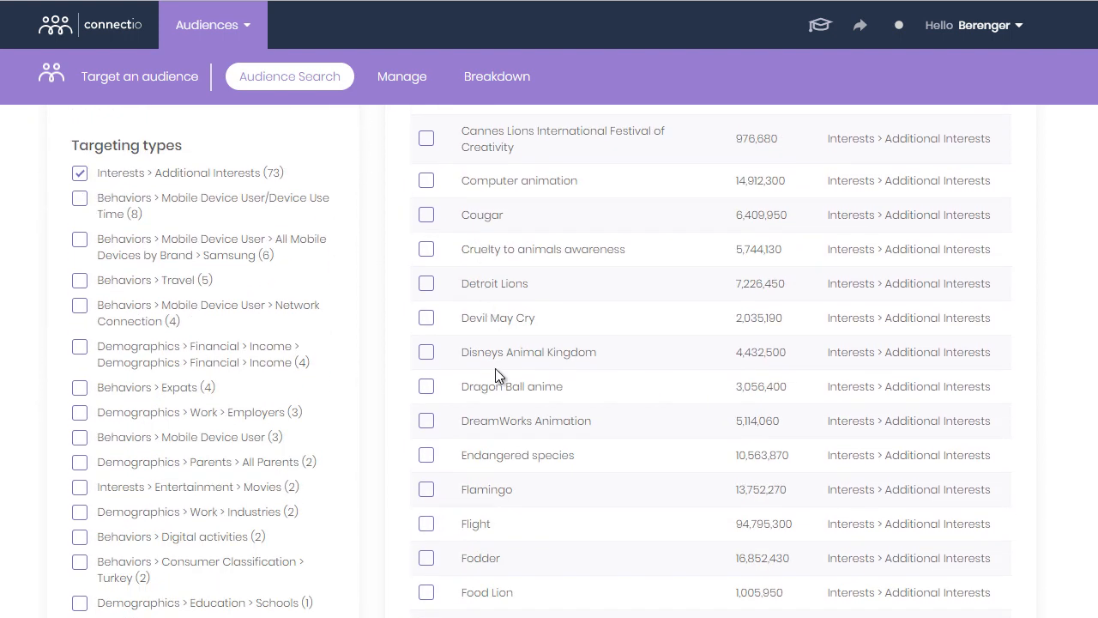
{"action": "scroll", "coordinate": [554, 404], "scroll_direction": "down", "scroll_amount": 2}
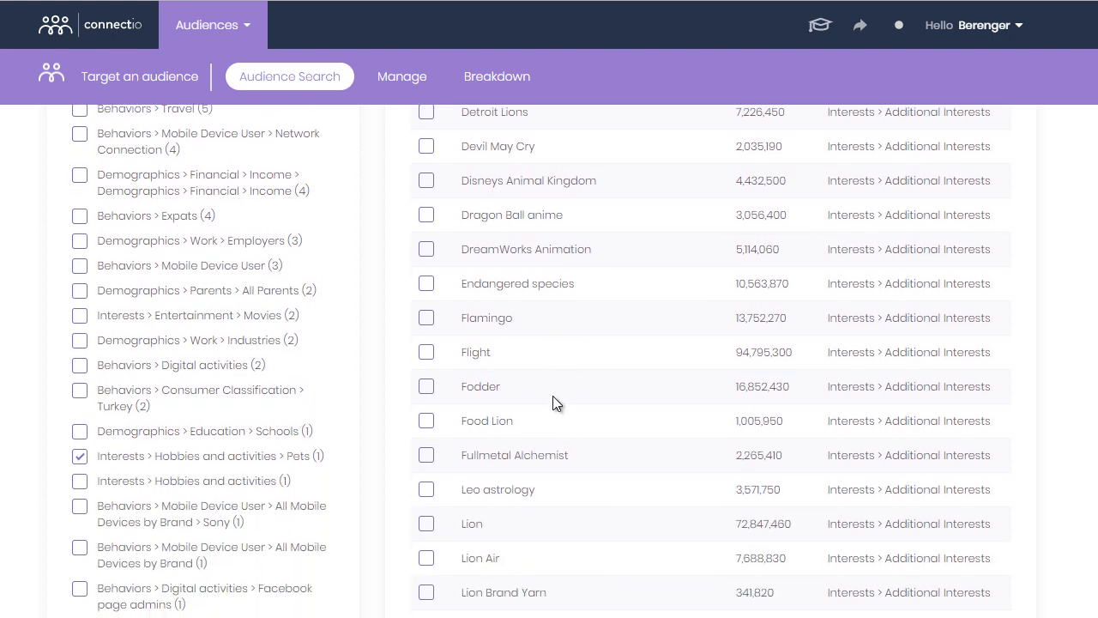
{"action": "scroll", "coordinate": [498, 389], "scroll_direction": "down", "scroll_amount": 1}
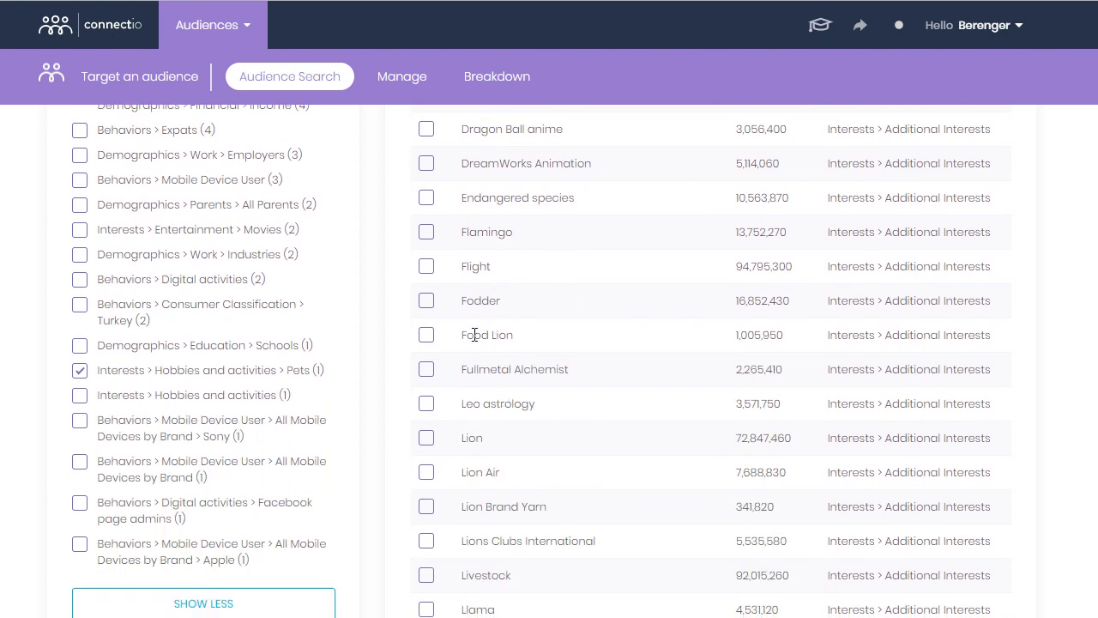
{"action": "scroll", "coordinate": [475, 346], "scroll_direction": "down", "scroll_amount": 2}
{"action": "left_click", "coordinate": [426, 266]}
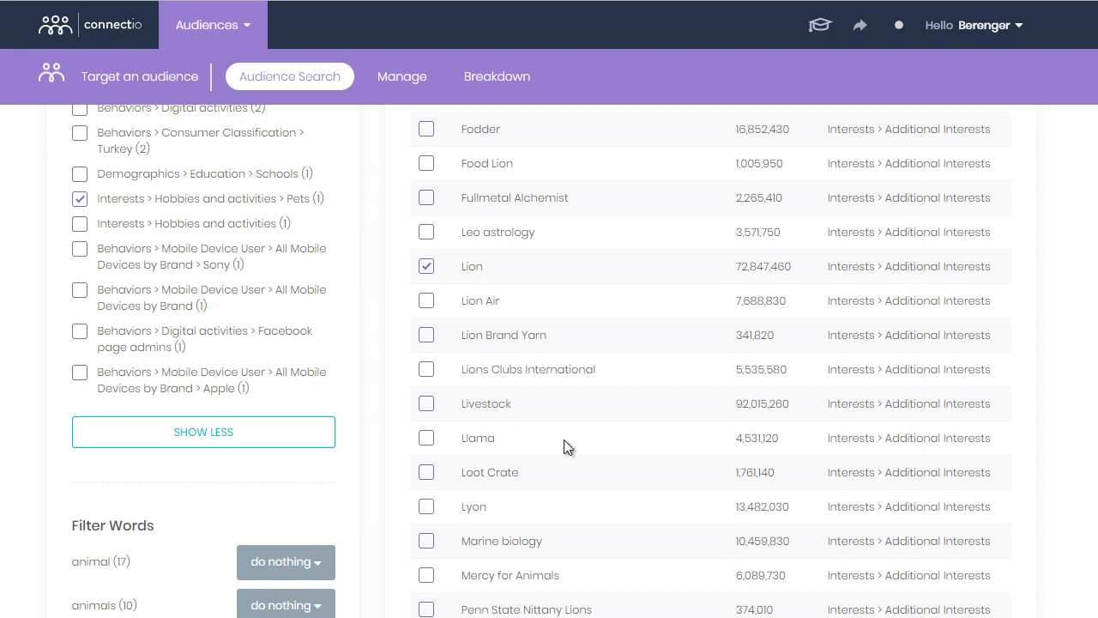
{"action": "scroll", "coordinate": [549, 442], "scroll_direction": "down", "scroll_amount": 1}
{"action": "scroll", "coordinate": [533, 436], "scroll_direction": "down", "scroll_amount": 3}
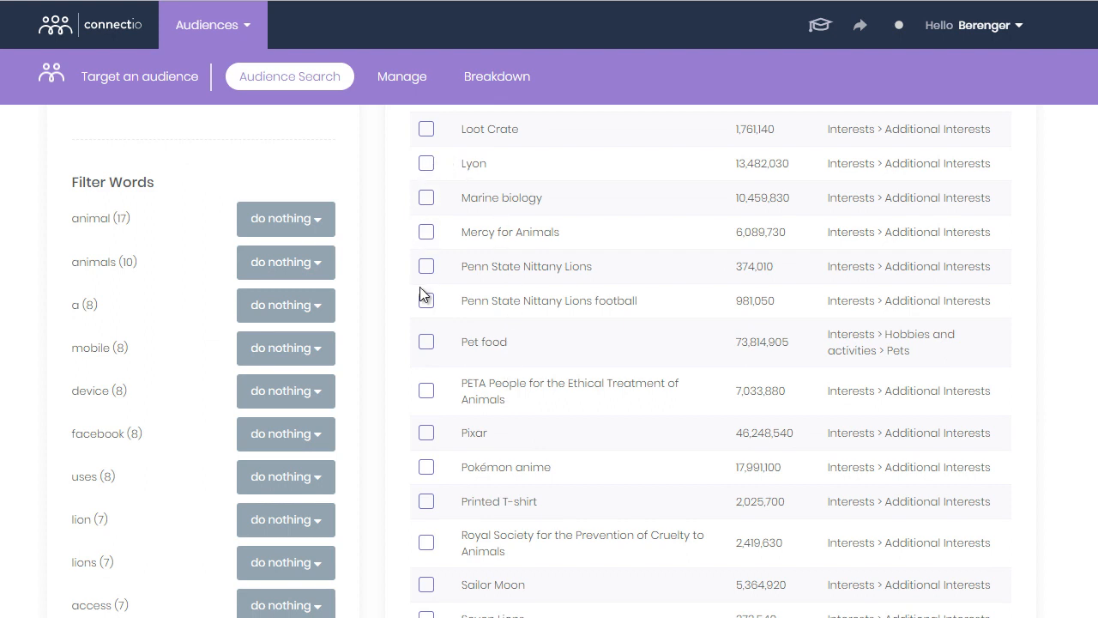
{"action": "scroll", "coordinate": [437, 436], "scroll_direction": "down", "scroll_amount": 1}
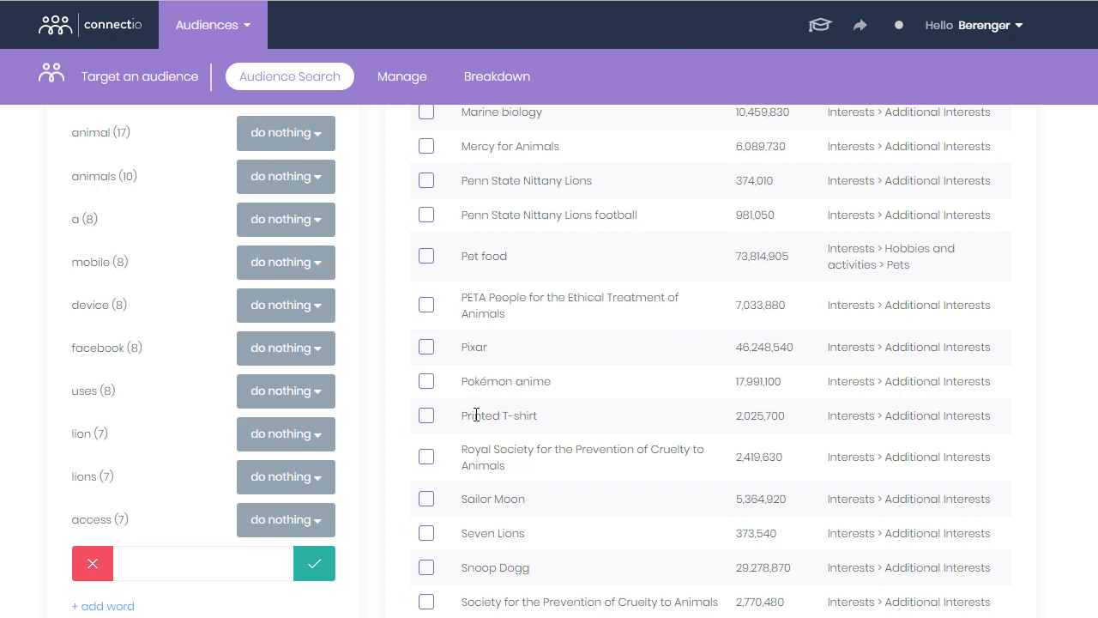
{"action": "left_click", "coordinate": [426, 416]}
{"action": "scroll", "coordinate": [562, 481], "scroll_direction": "down", "scroll_amount": 2}
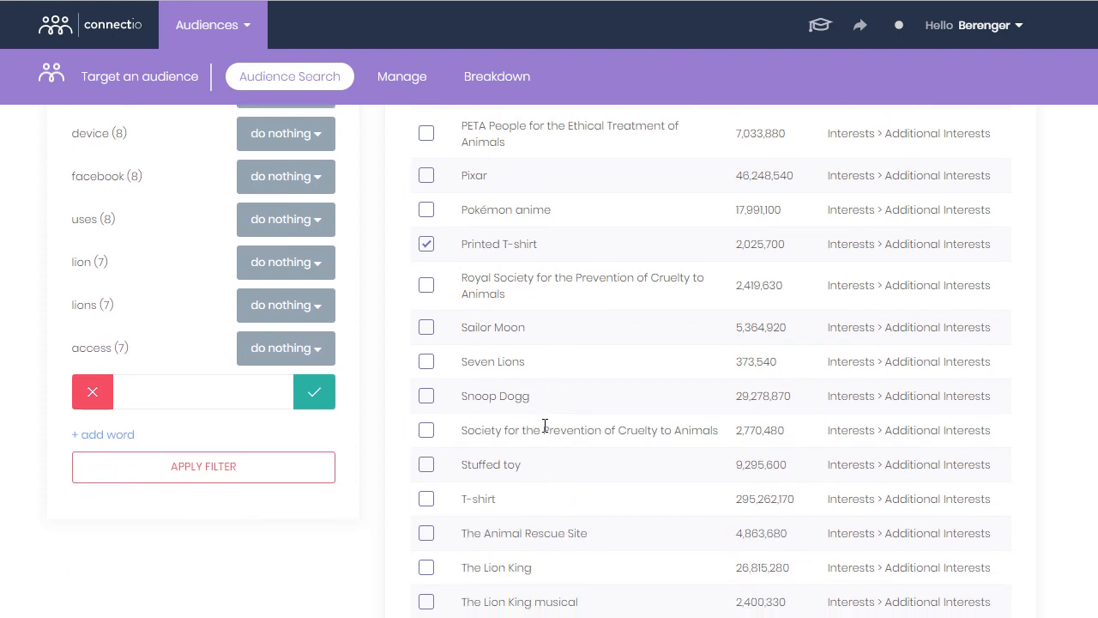
{"action": "scroll", "coordinate": [498, 418], "scroll_direction": "down", "scroll_amount": 1}
{"action": "left_click", "coordinate": [428, 414]}
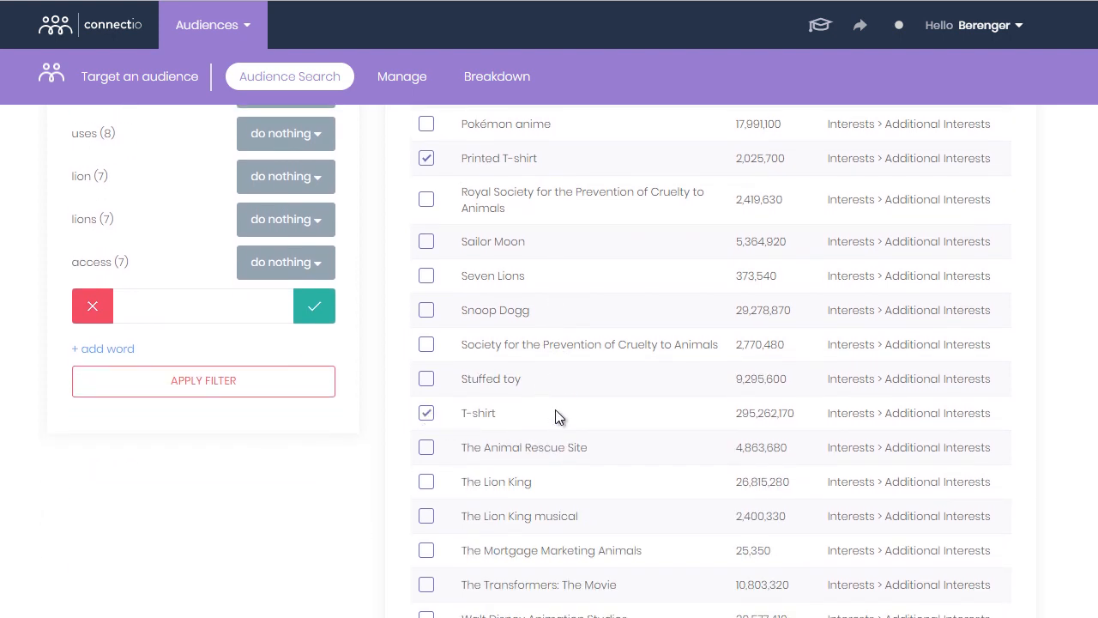
{"action": "scroll", "coordinate": [554, 411], "scroll_direction": "down", "scroll_amount": 2}
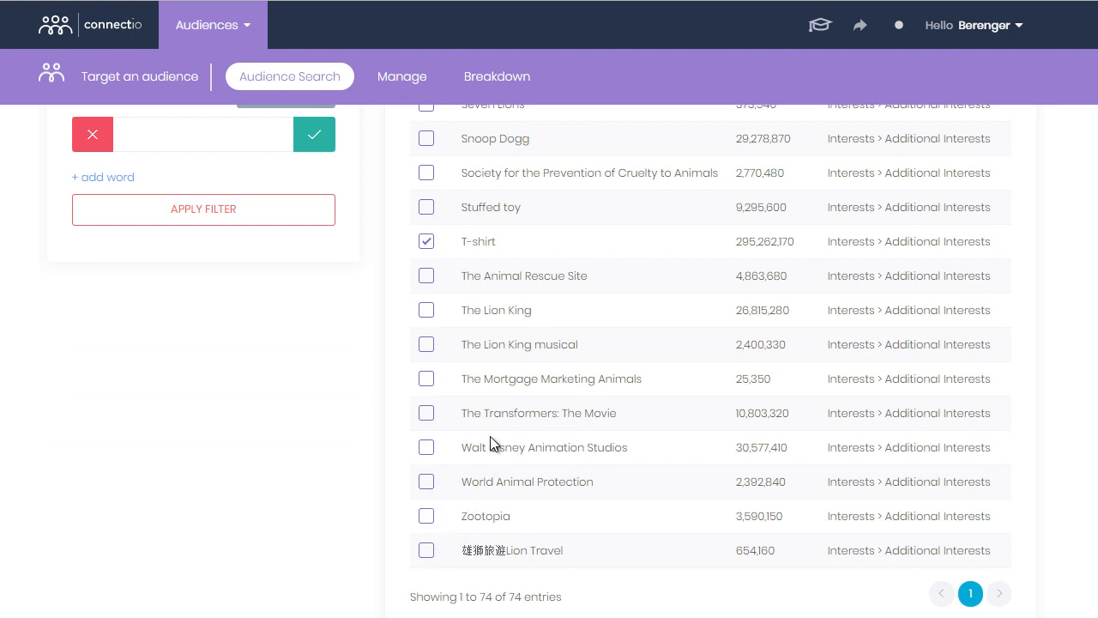
{"action": "scroll", "coordinate": [491, 444], "scroll_direction": "up", "scroll_amount": 3}
{"action": "scroll", "coordinate": [532, 377], "scroll_direction": "up", "scroll_amount": 1}
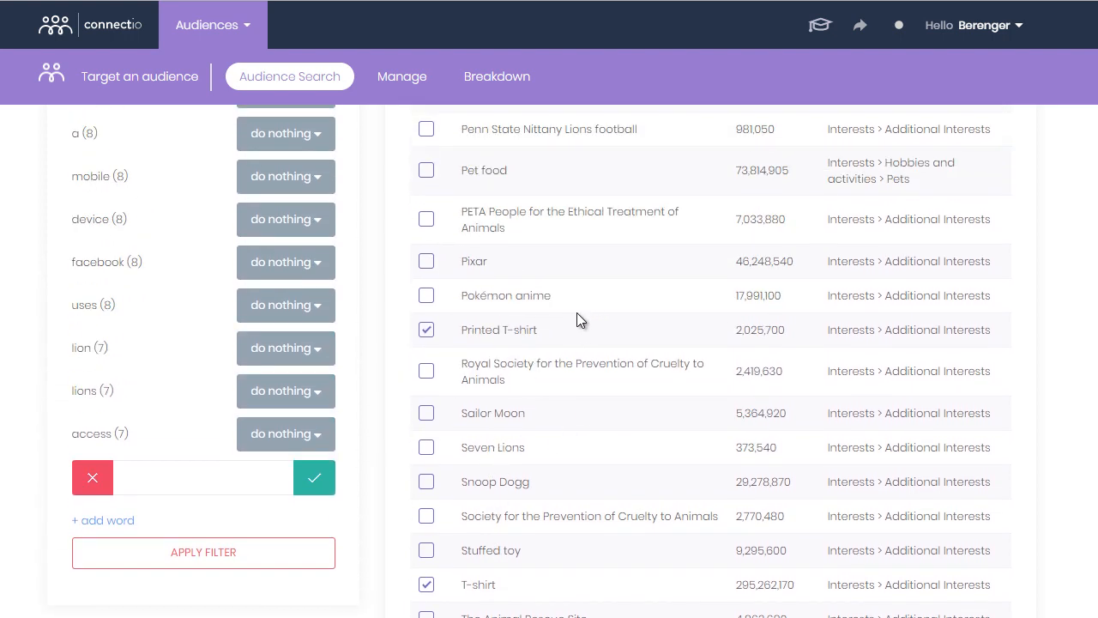
{"action": "scroll", "coordinate": [503, 275], "scroll_direction": "up", "scroll_amount": 2}
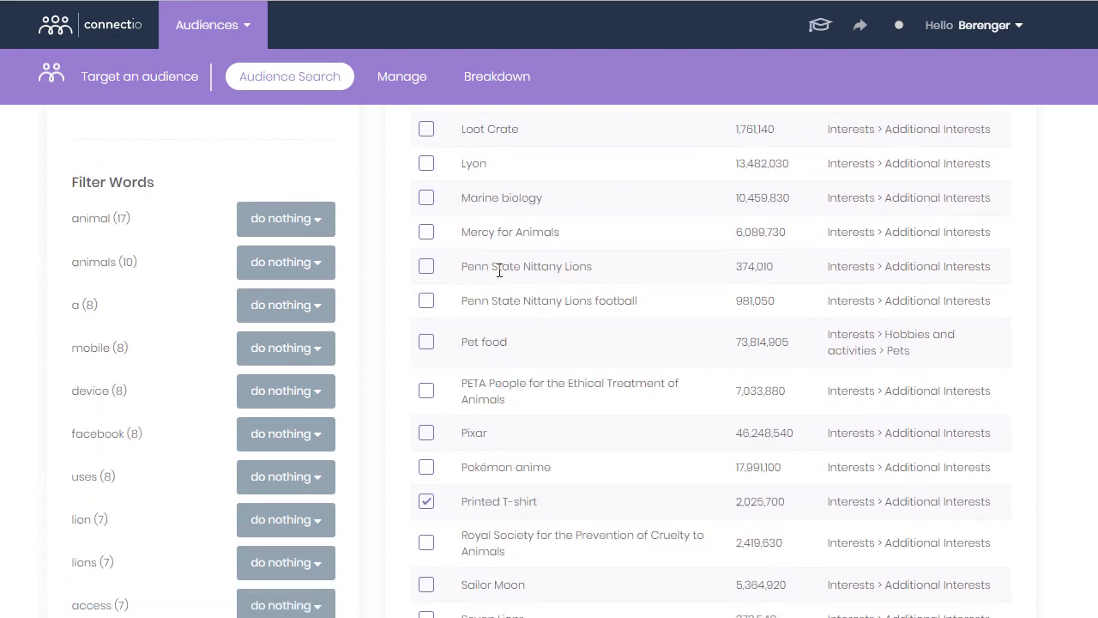
{"action": "scroll", "coordinate": [501, 276], "scroll_direction": "up", "scroll_amount": 3}
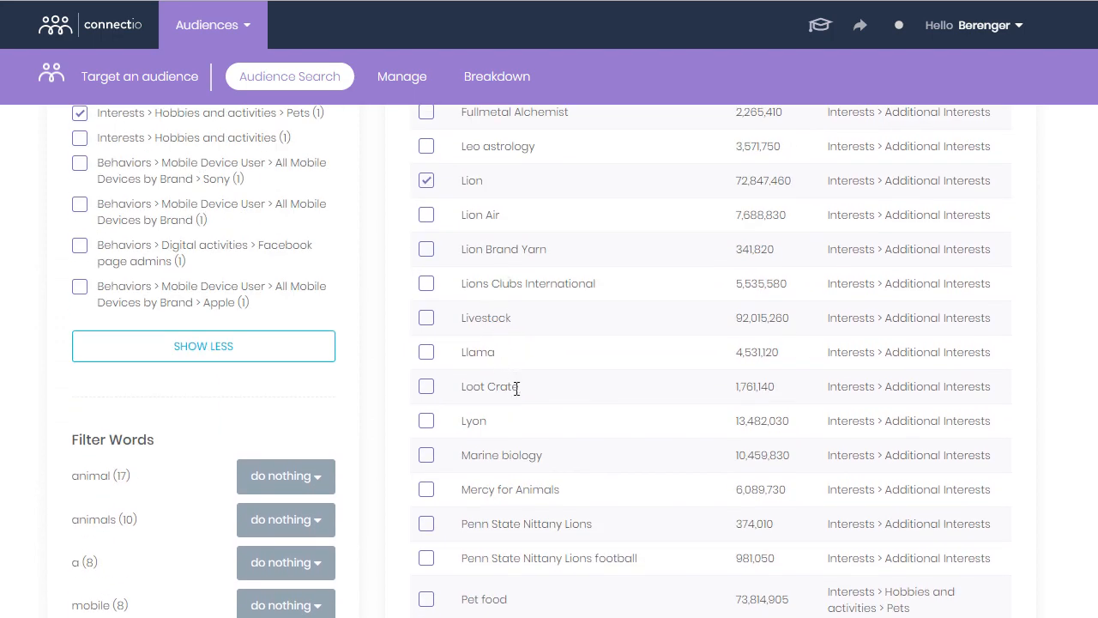
{"action": "scroll", "coordinate": [583, 371], "scroll_direction": "up", "scroll_amount": 3}
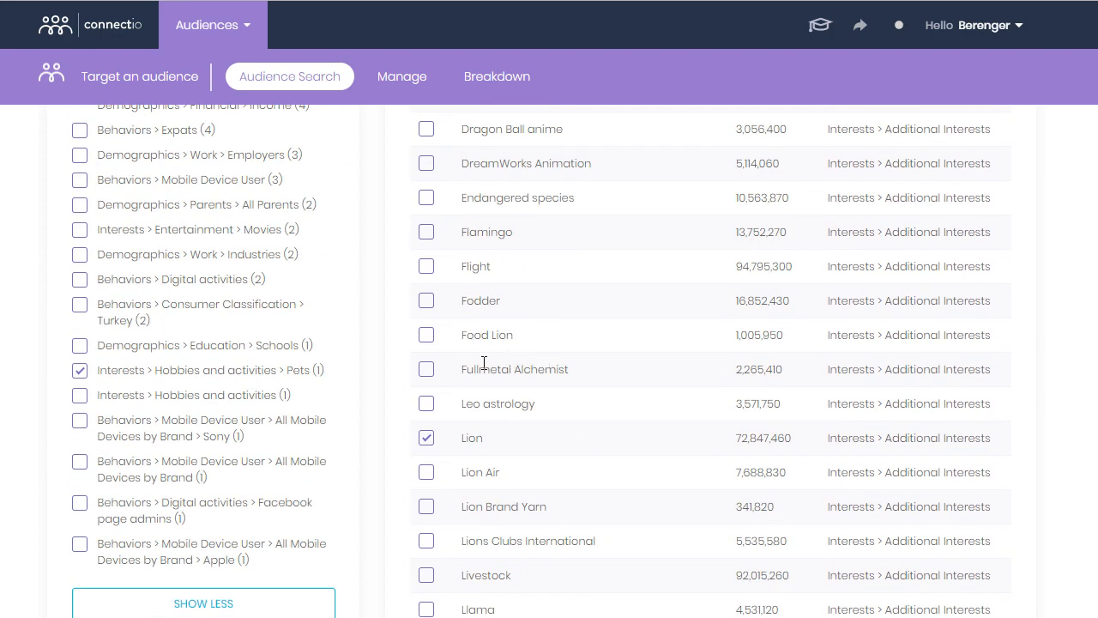
{"action": "scroll", "coordinate": [500, 373], "scroll_direction": "up", "scroll_amount": 2}
{"action": "scroll", "coordinate": [573, 369], "scroll_direction": "up", "scroll_amount": 2}
{"action": "scroll", "coordinate": [558, 318], "scroll_direction": "up", "scroll_amount": 2}
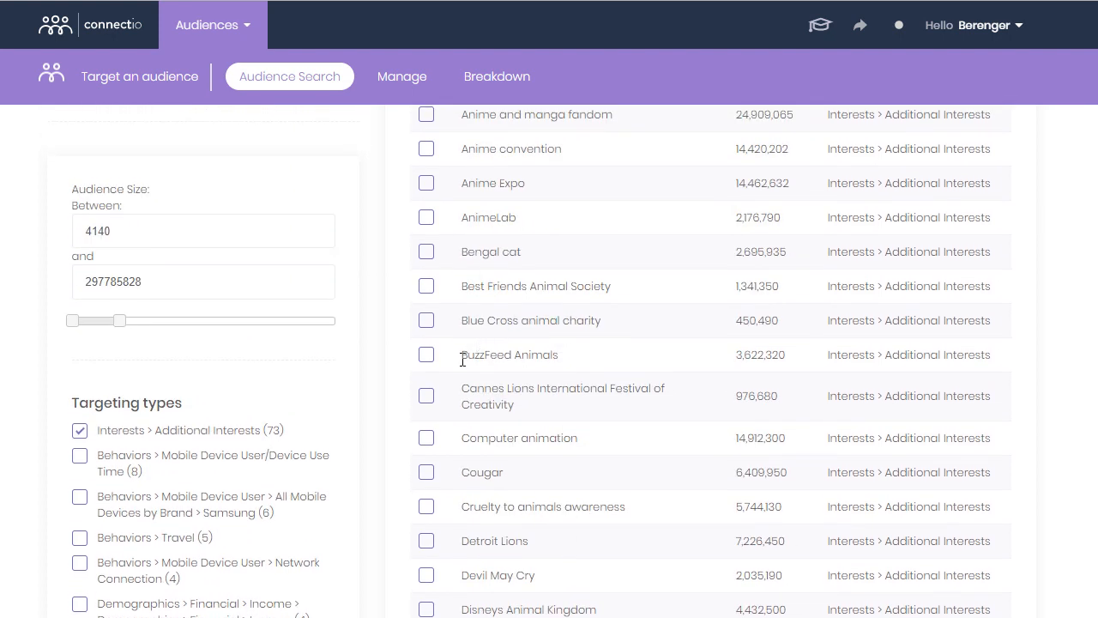
Tick BuzzFeed Animals, Disneys Animal Kingdom, Animal rights, Animal rescue group and Animal Planet.
{"action": "left_click", "coordinate": [430, 364]}
{"action": "left_click", "coordinate": [427, 610]}
{"action": "scroll", "coordinate": [550, 318], "scroll_direction": "up", "scroll_amount": 2}
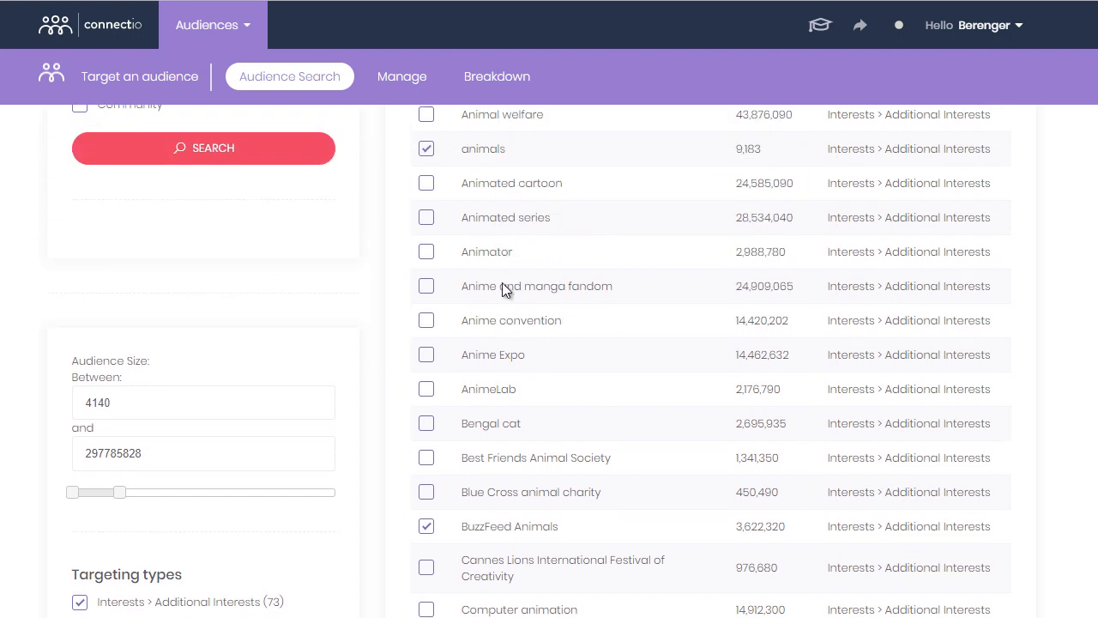
{"action": "scroll", "coordinate": [507, 289], "scroll_direction": "up", "scroll_amount": 2}
{"action": "scroll", "coordinate": [500, 299], "scroll_direction": "up", "scroll_amount": 1}
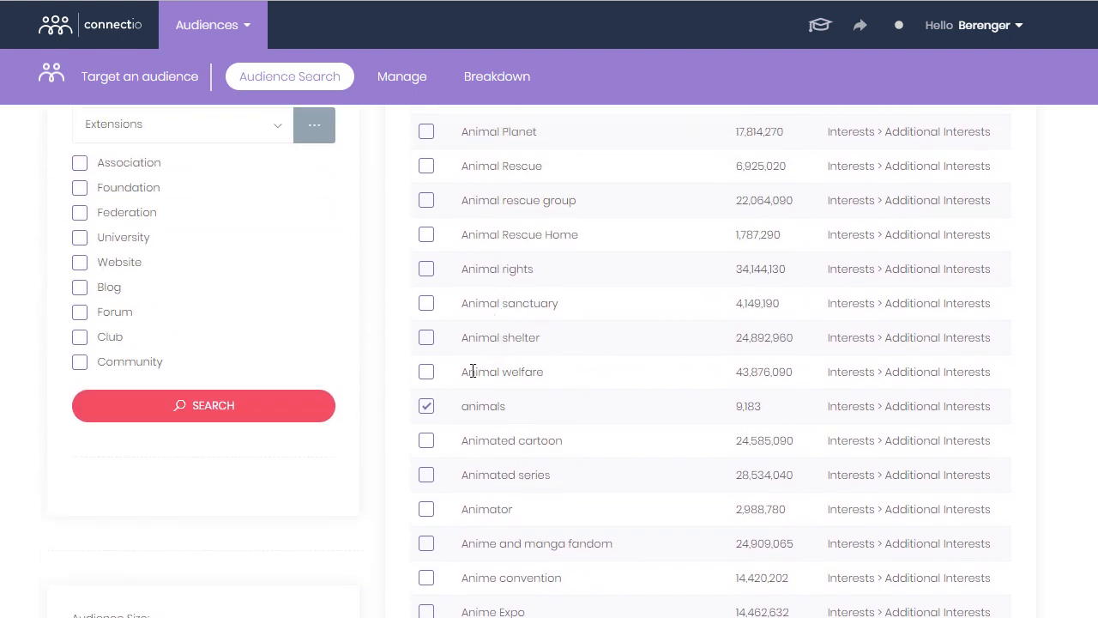
{"action": "left_click", "coordinate": [426, 269]}
{"action": "scroll", "coordinate": [532, 279], "scroll_direction": "up", "scroll_amount": 2}
{"action": "left_click", "coordinate": [427, 372]}
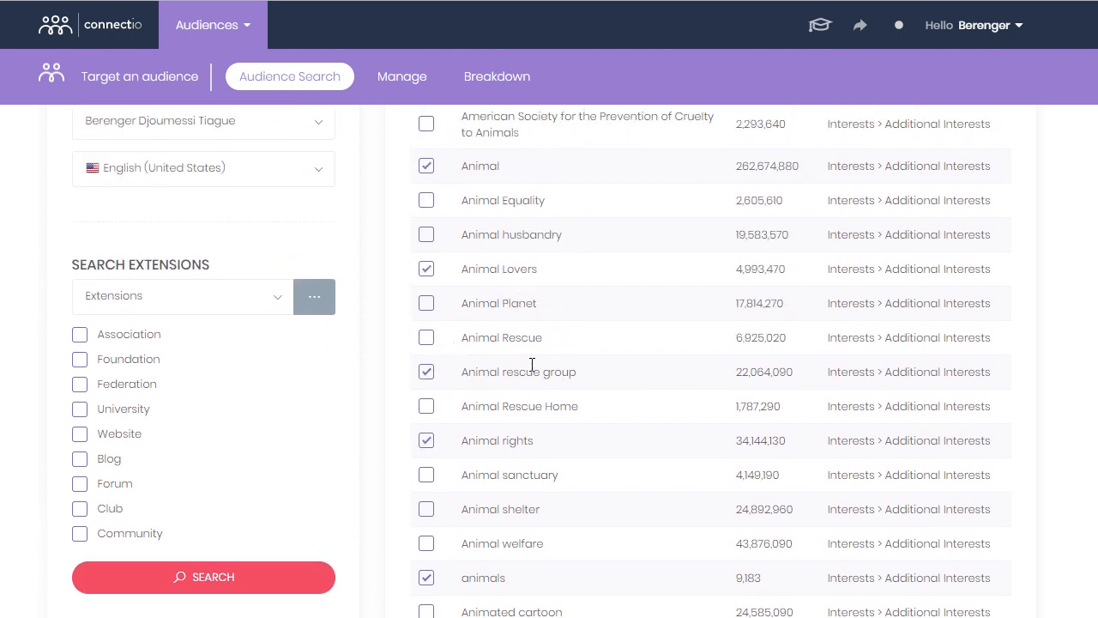
{"action": "left_click", "coordinate": [426, 309]}
{"action": "scroll", "coordinate": [620, 367], "scroll_direction": "up", "scroll_amount": 1}
{"action": "scroll", "coordinate": [622, 367], "scroll_direction": "down", "scroll_amount": 2}
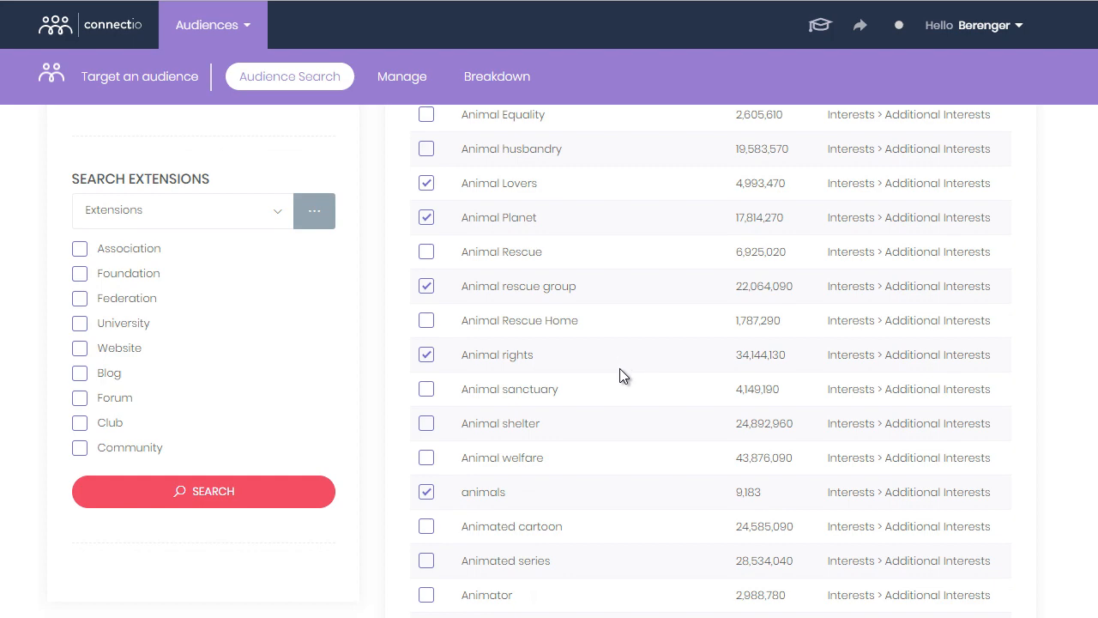
{"action": "scroll", "coordinate": [502, 485], "scroll_direction": "down", "scroll_amount": 4}
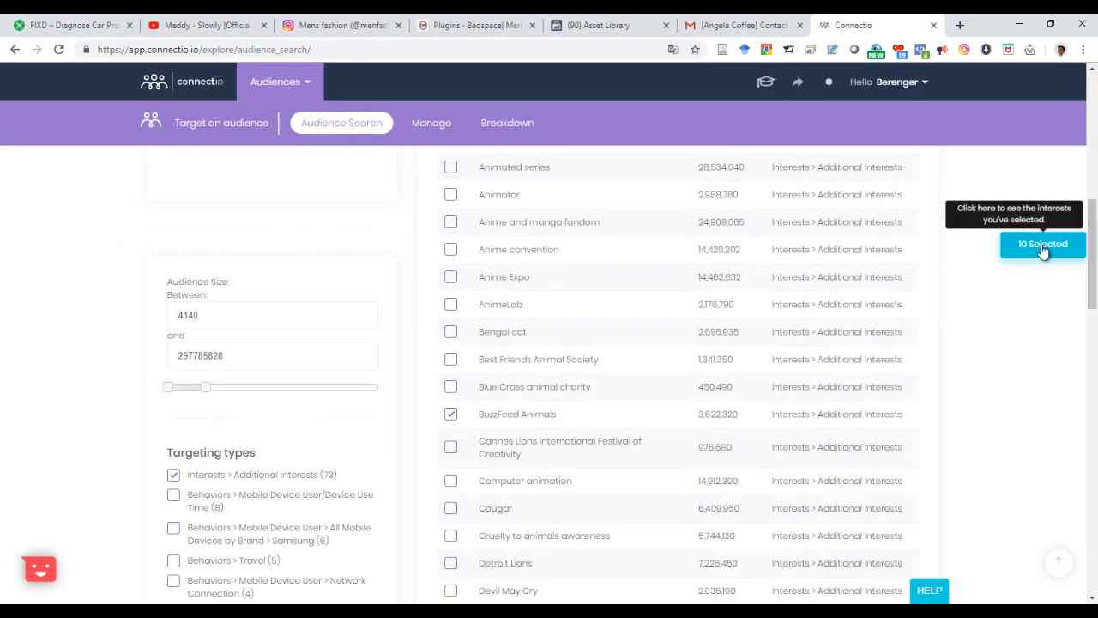
Review the 10 Selected audience list and glance through the Saved projects dropdown.
{"action": "left_click", "coordinate": [1045, 248]}
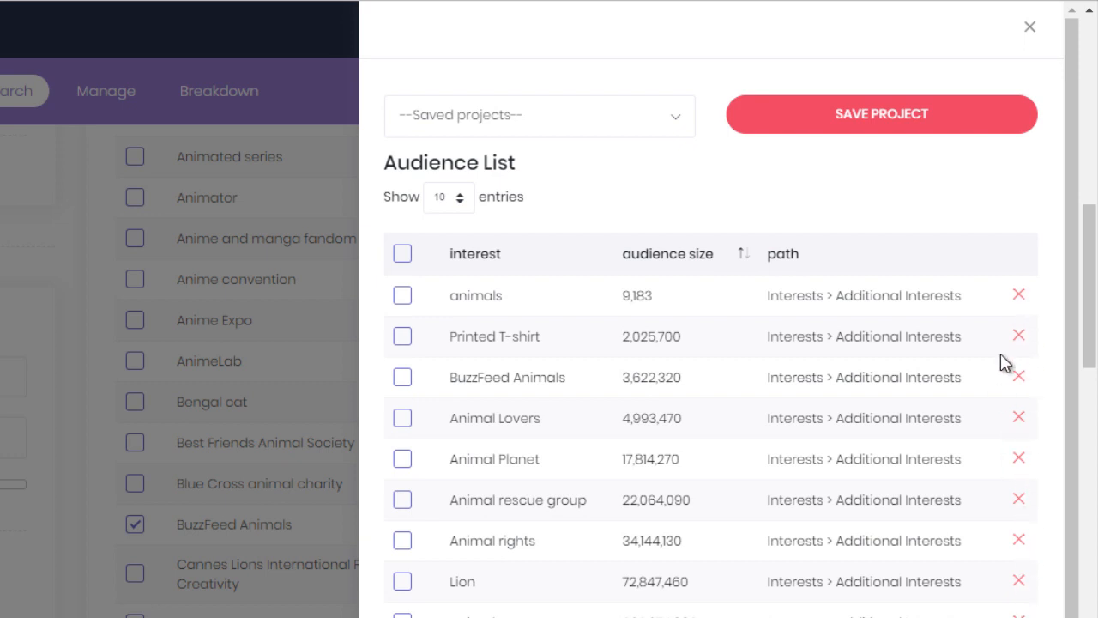
{"action": "scroll", "coordinate": [917, 584], "scroll_direction": "down", "scroll_amount": 1}
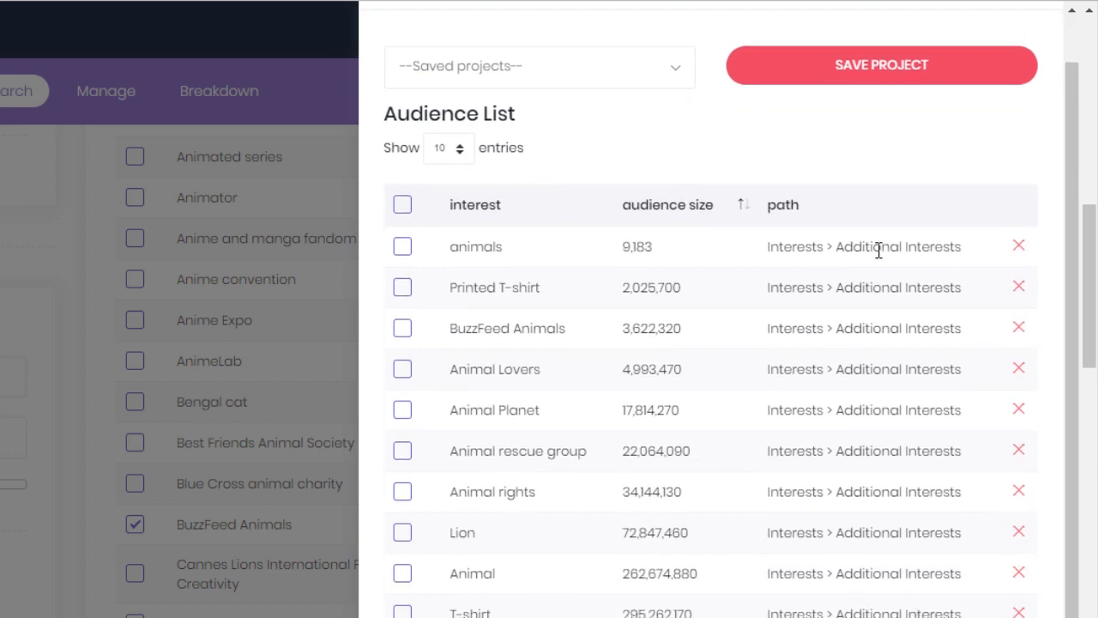
{"action": "scroll", "coordinate": [755, 176], "scroll_direction": "up", "scroll_amount": 1}
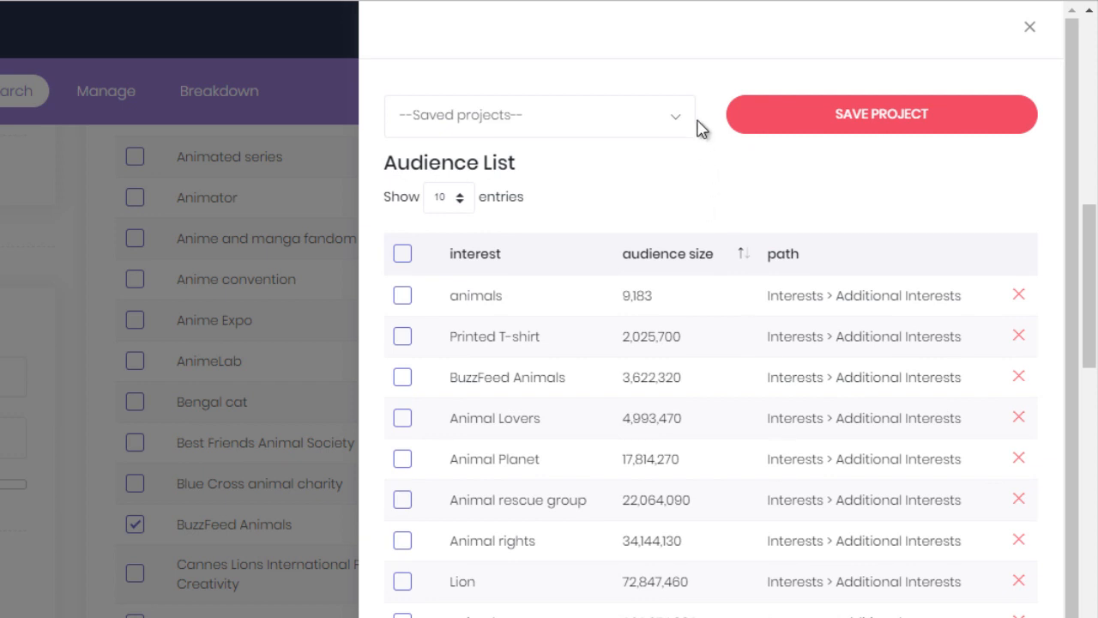
{"action": "left_click", "coordinate": [686, 123]}
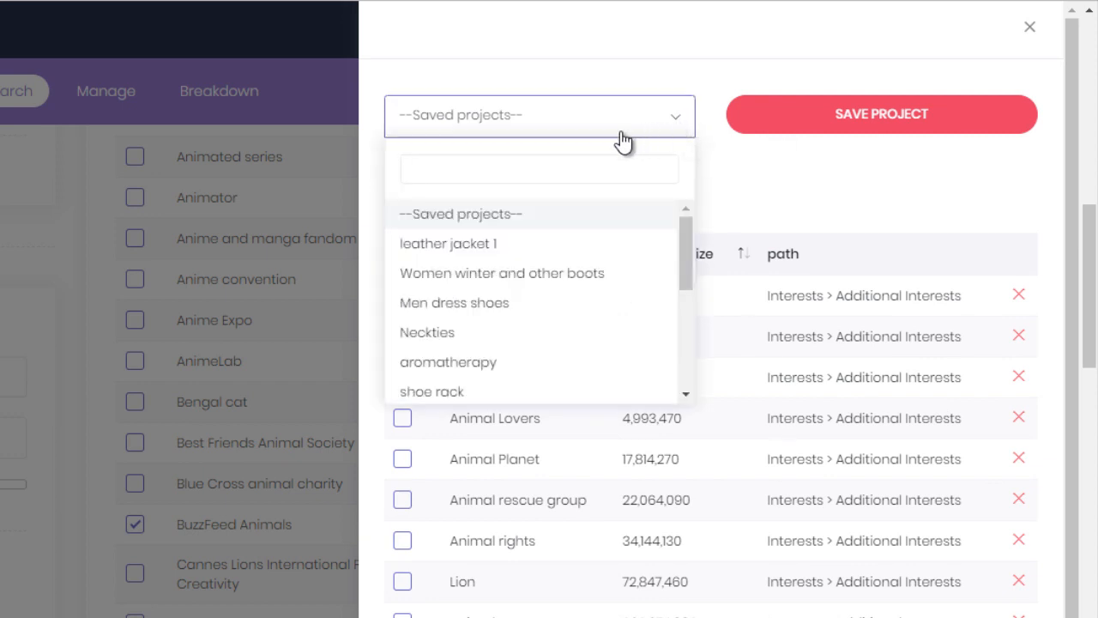
{"action": "left_click", "coordinate": [806, 121]}
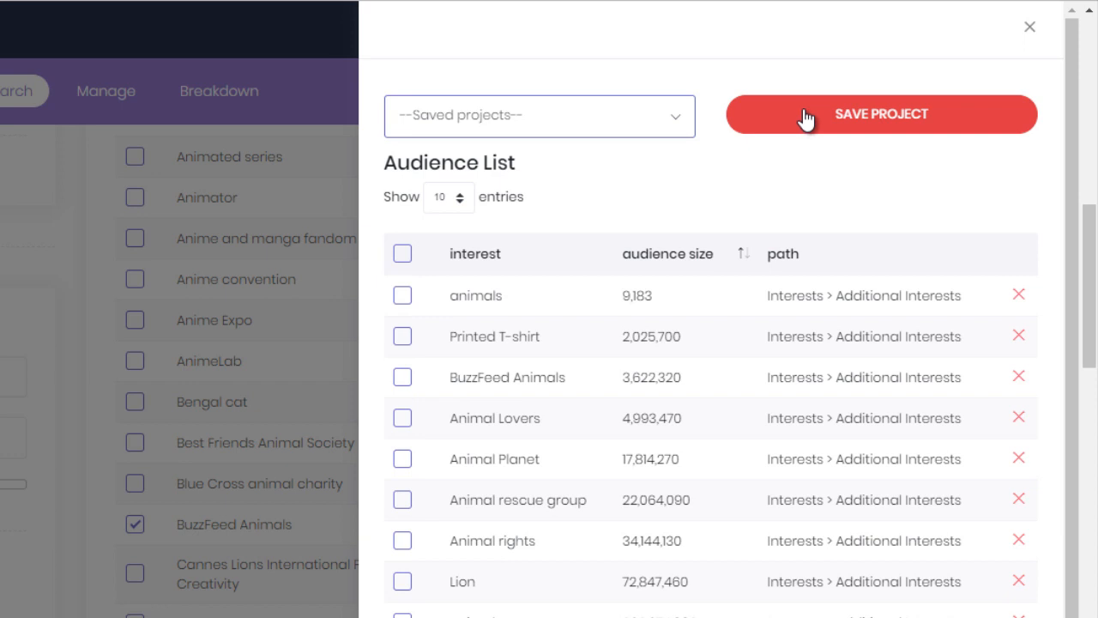
Save the ten-interest audience list as a project named 'Lions T-Shirts'.
{"action": "left_click", "coordinate": [807, 121]}
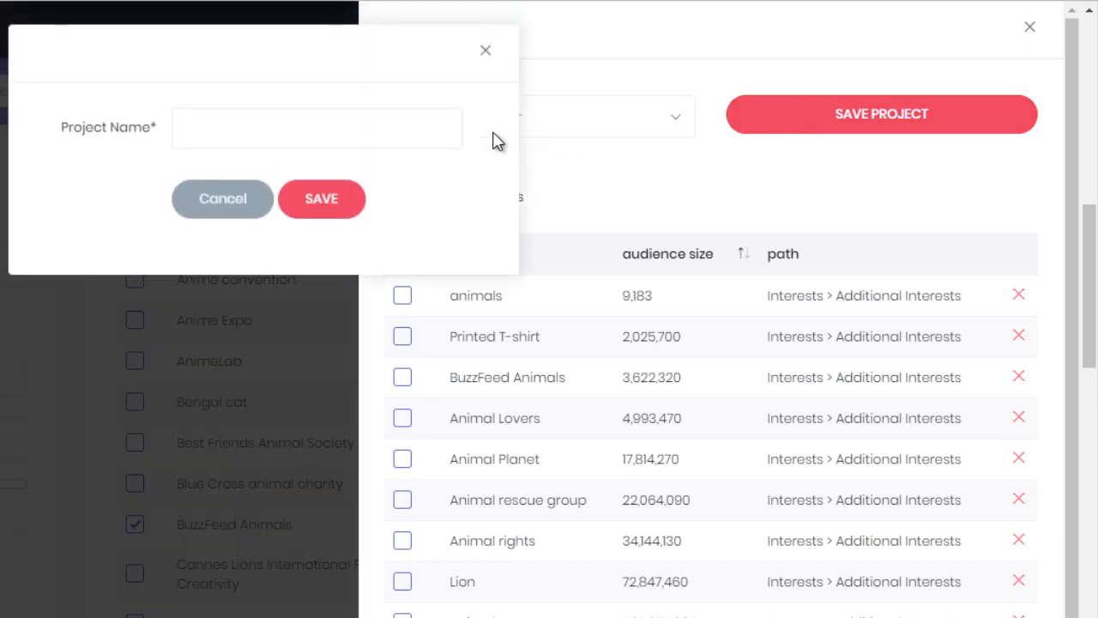
{"action": "left_click", "coordinate": [278, 129]}
{"action": "type", "text": "Lions T-Shirts"}
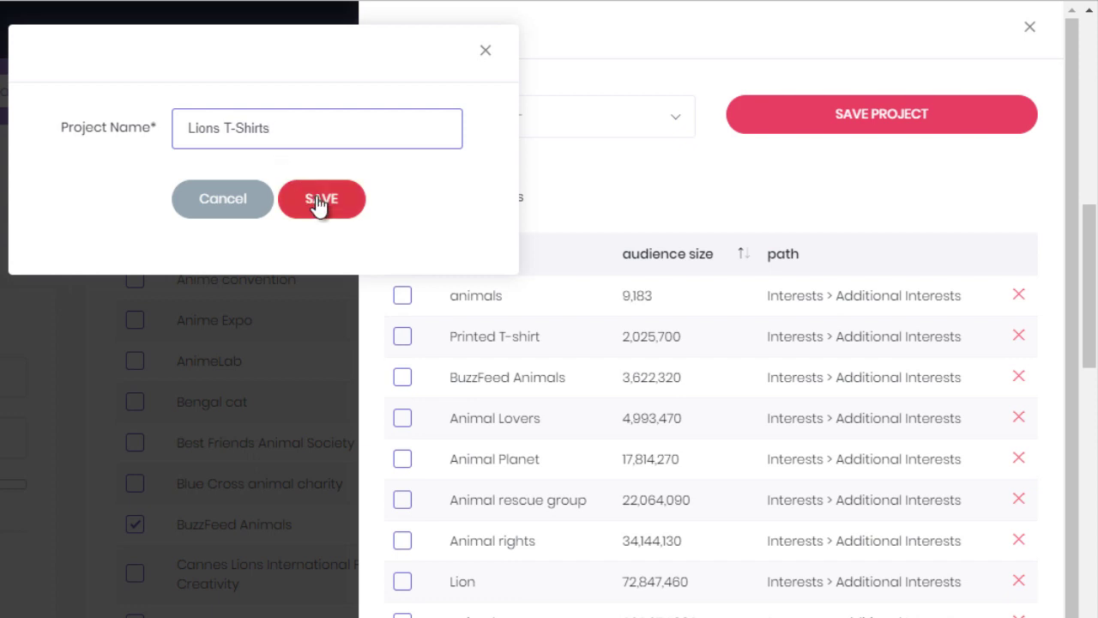
{"action": "left_click", "coordinate": [319, 206]}
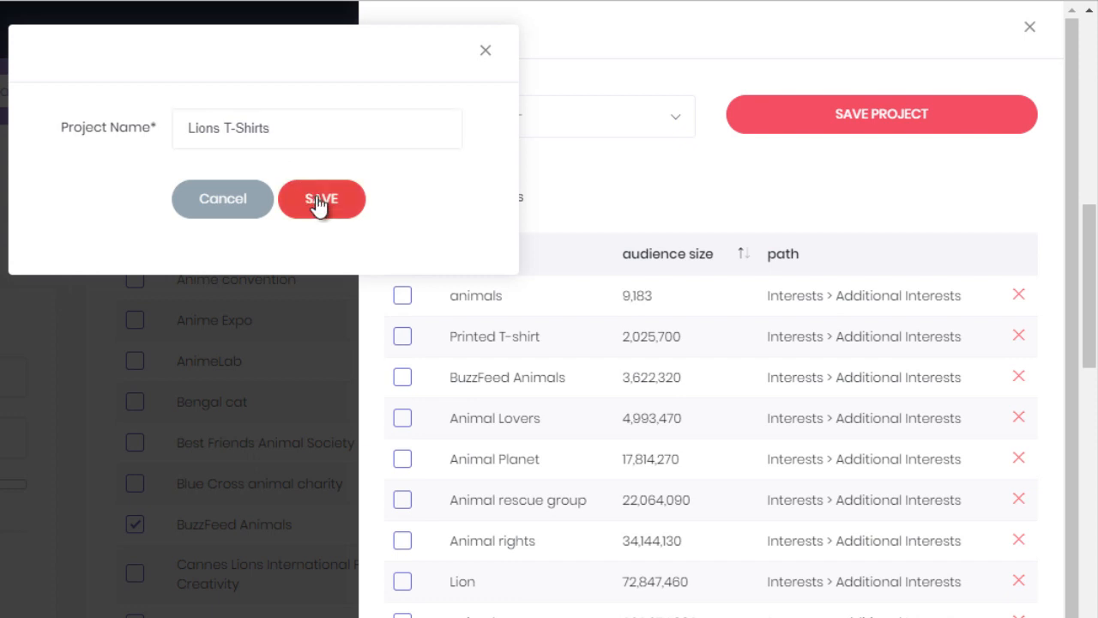
{"action": "left_click", "coordinate": [315, 194]}
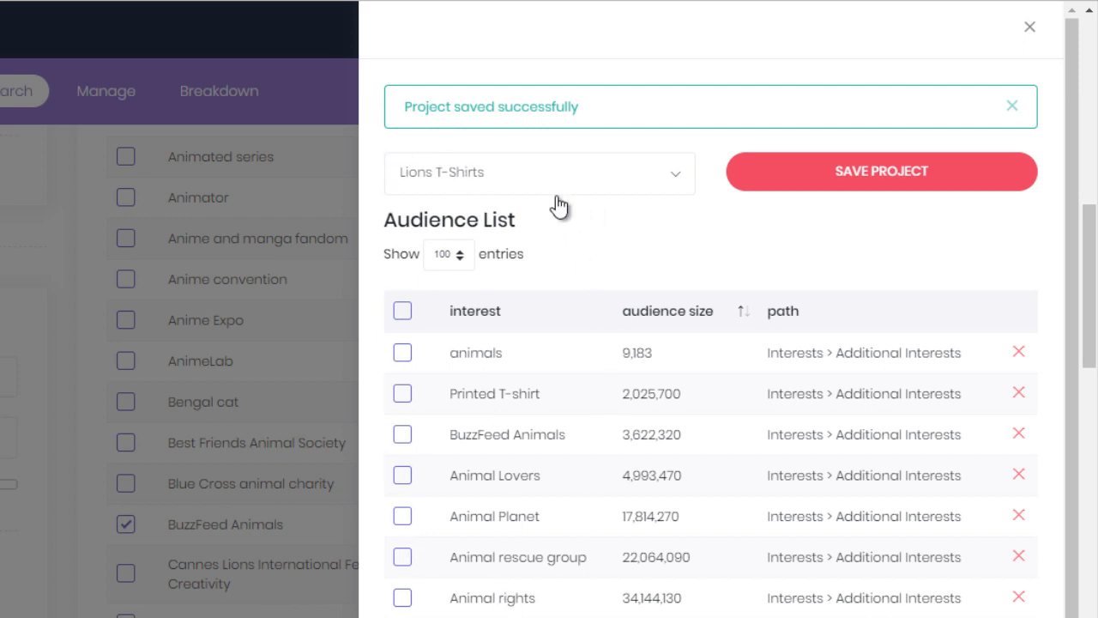
{"action": "scroll", "coordinate": [503, 229], "scroll_direction": "down", "scroll_amount": 2}
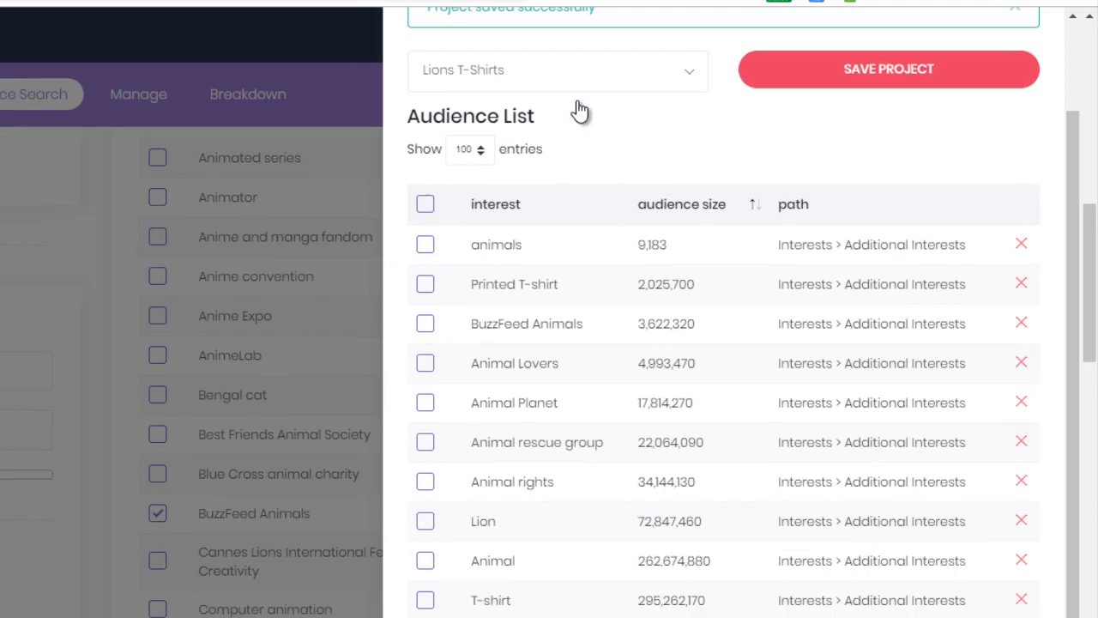
{"action": "scroll", "coordinate": [737, 393], "scroll_direction": "down", "scroll_amount": 1}
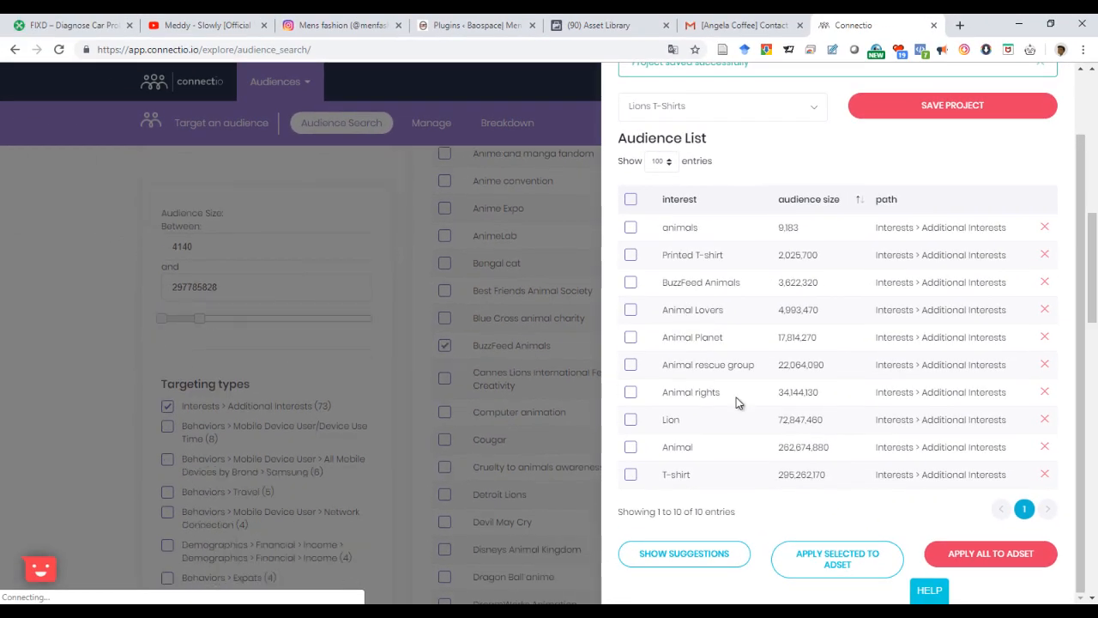
Dismiss the no-interest-selected error and select all ten interests for Apply Selected to Adset.
{"action": "left_click", "coordinate": [838, 565]}
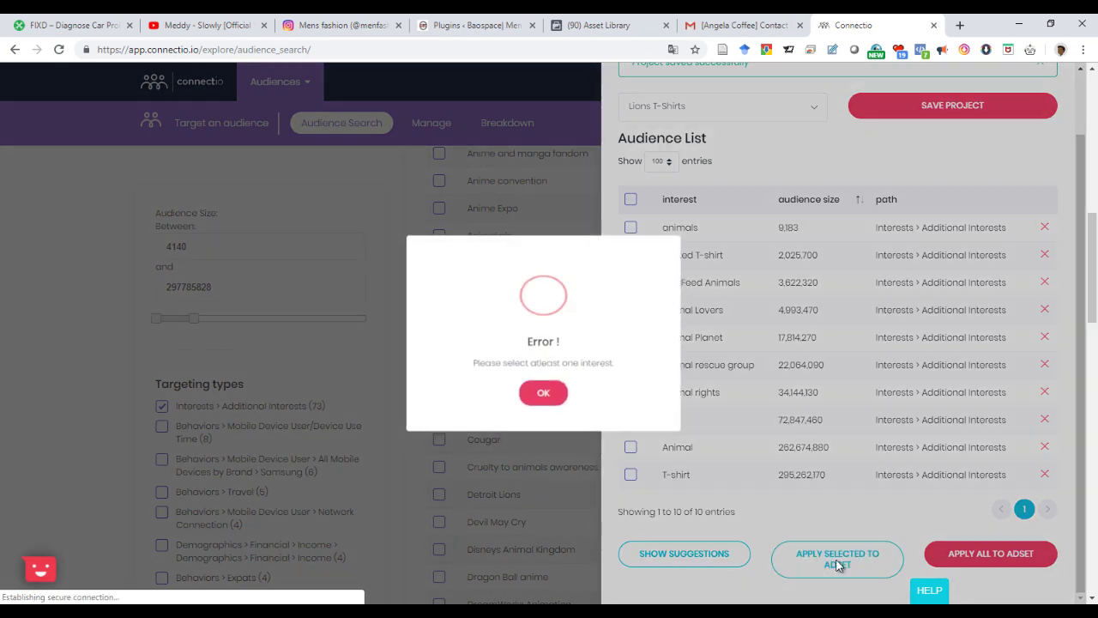
{"action": "left_click", "coordinate": [543, 396]}
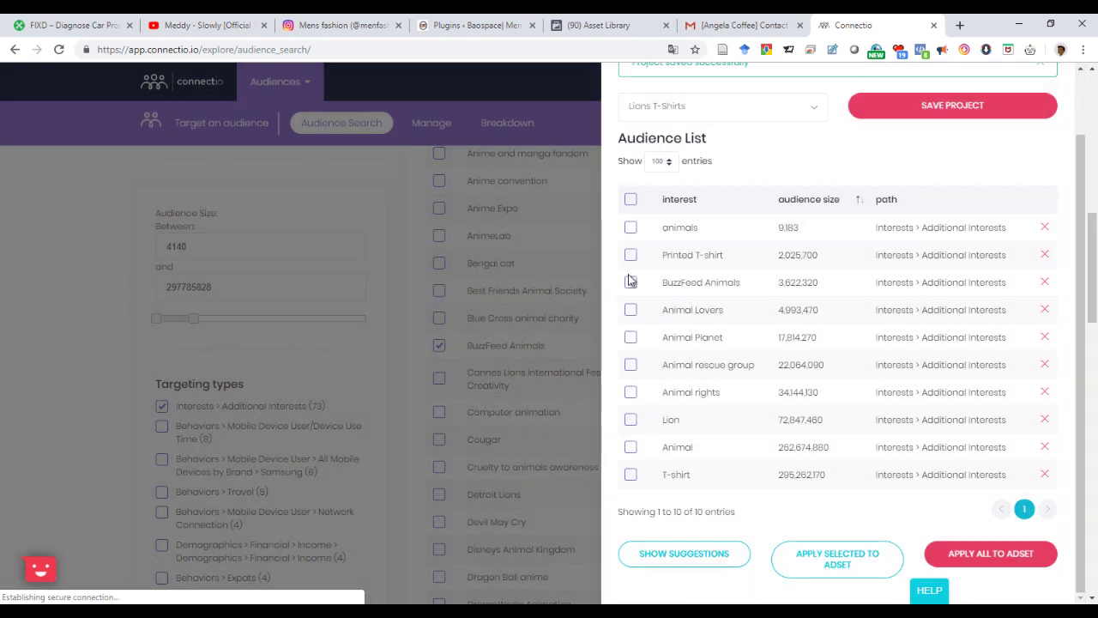
{"action": "left_click", "coordinate": [632, 200]}
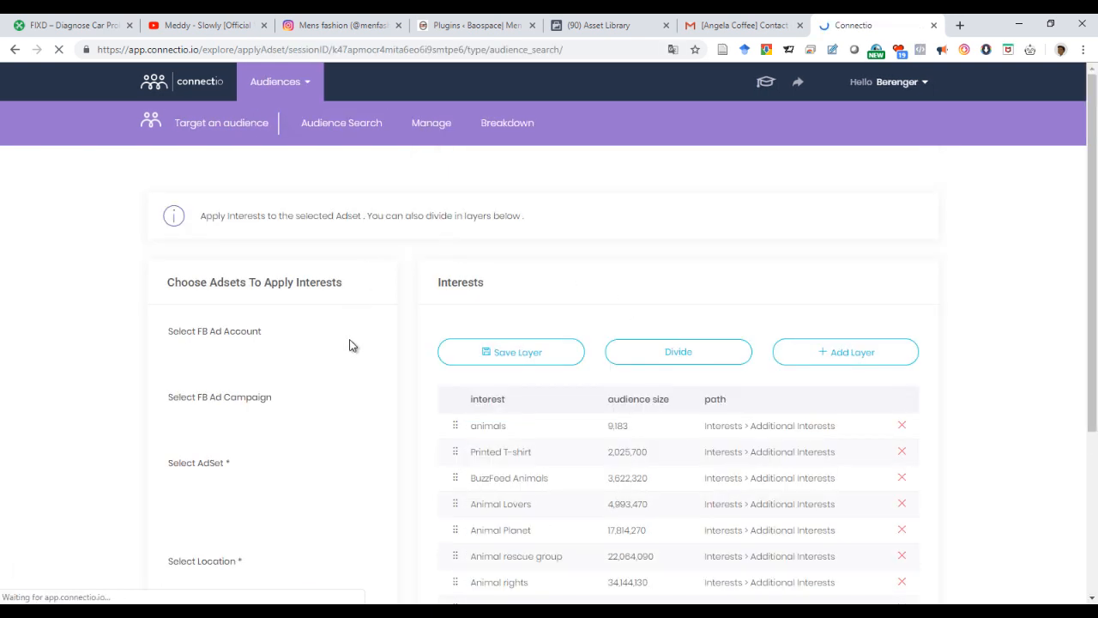
{"action": "scroll", "coordinate": [352, 334], "scroll_direction": "down", "scroll_amount": 1}
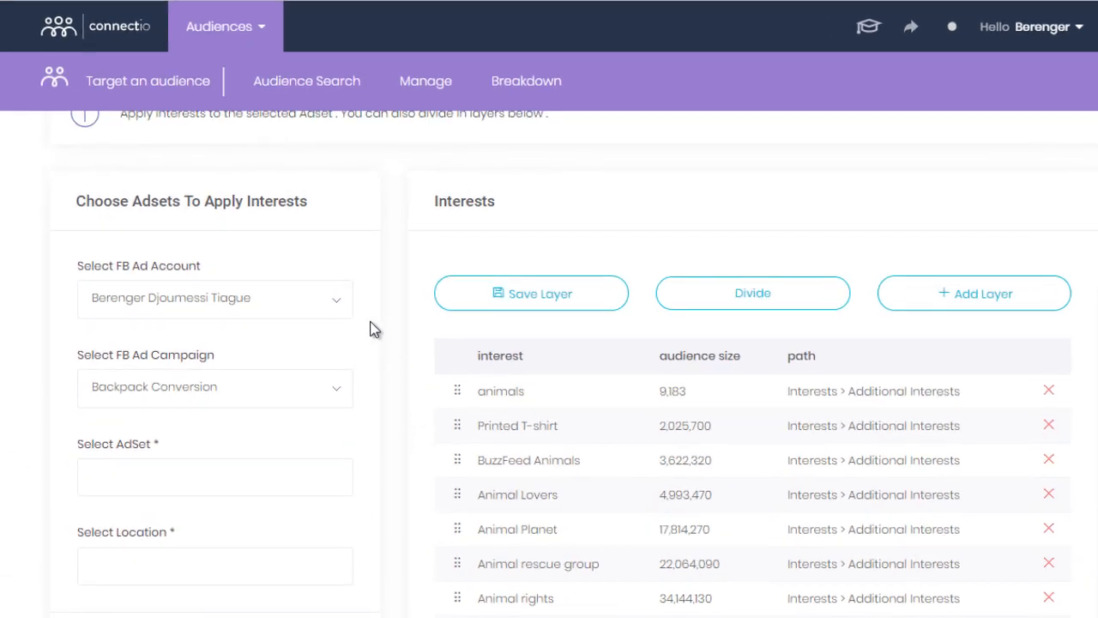
Select the FB ad account and the Zodiac Bracelets Campaign 6/23/18 in the apply-interests form.
{"action": "left_click", "coordinate": [347, 309]}
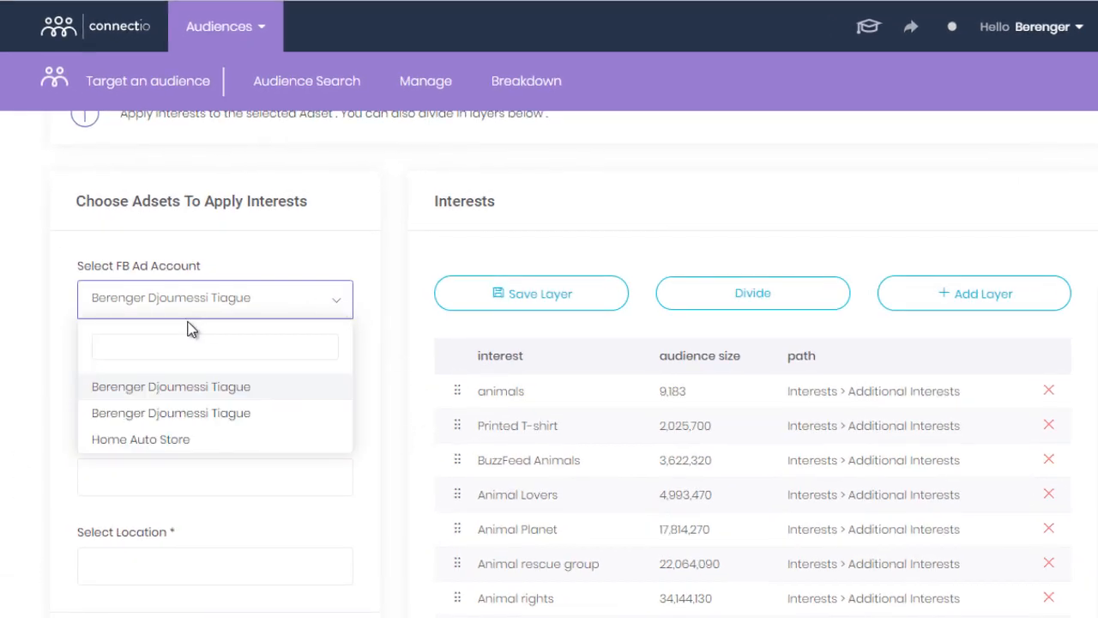
{"action": "left_click", "coordinate": [212, 388]}
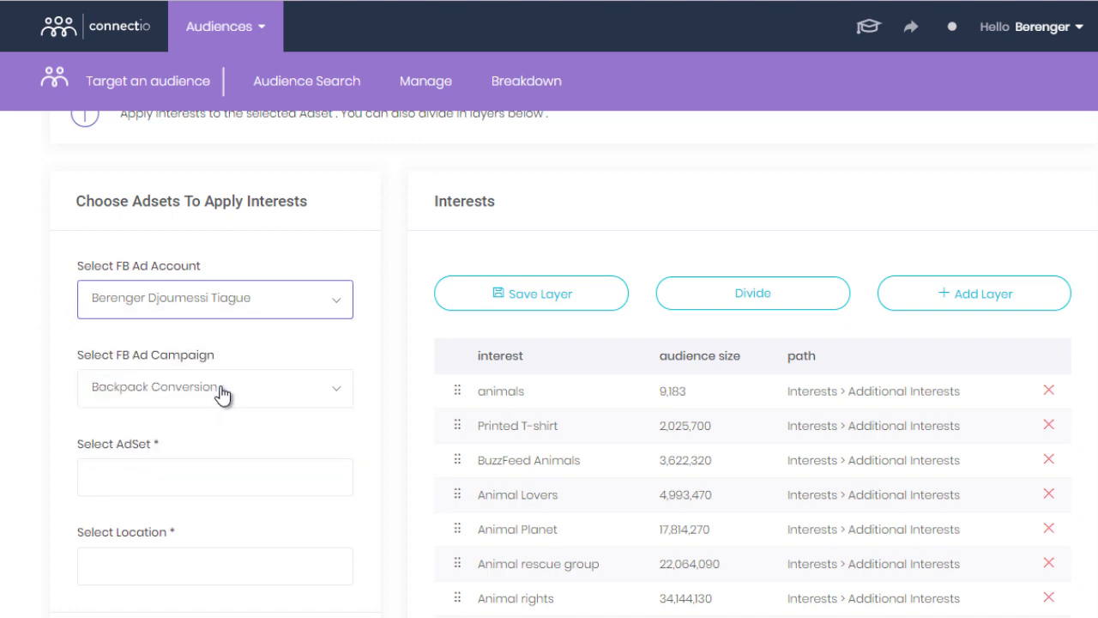
{"action": "left_click", "coordinate": [333, 392]}
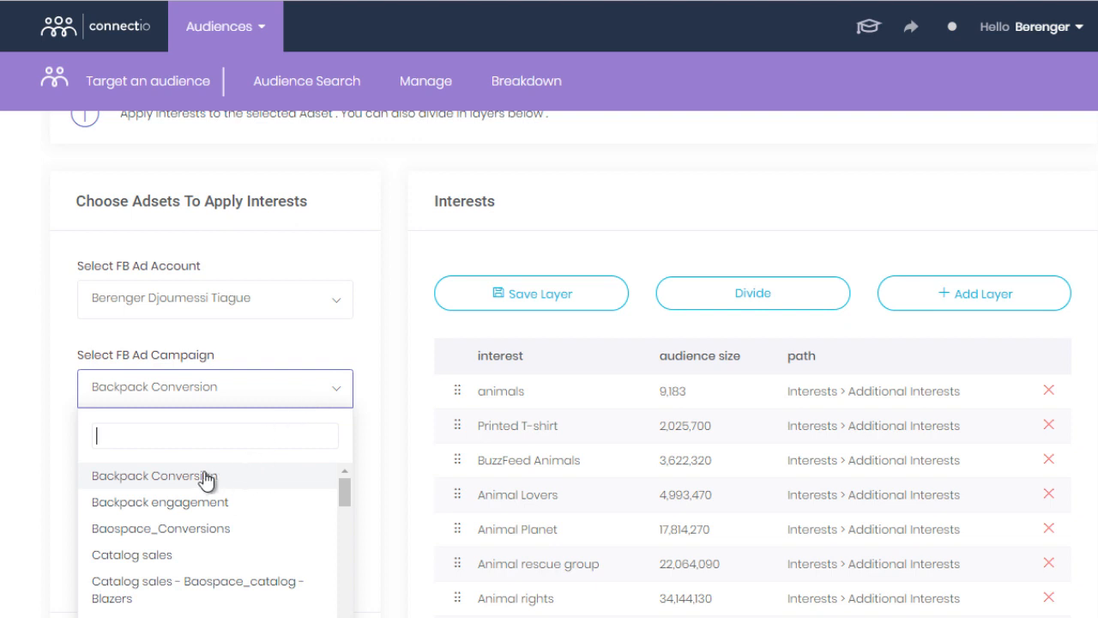
{"action": "scroll", "coordinate": [195, 498], "scroll_direction": "down", "scroll_amount": 2}
{"action": "scroll", "coordinate": [196, 497], "scroll_direction": "down", "scroll_amount": 2}
{"action": "scroll", "coordinate": [195, 502], "scroll_direction": "down", "scroll_amount": 2}
{"action": "scroll", "coordinate": [196, 502], "scroll_direction": "down", "scroll_amount": 2}
{"action": "scroll", "coordinate": [197, 515], "scroll_direction": "down", "scroll_amount": 1}
{"action": "scroll", "coordinate": [220, 597], "scroll_direction": "down", "scroll_amount": 2}
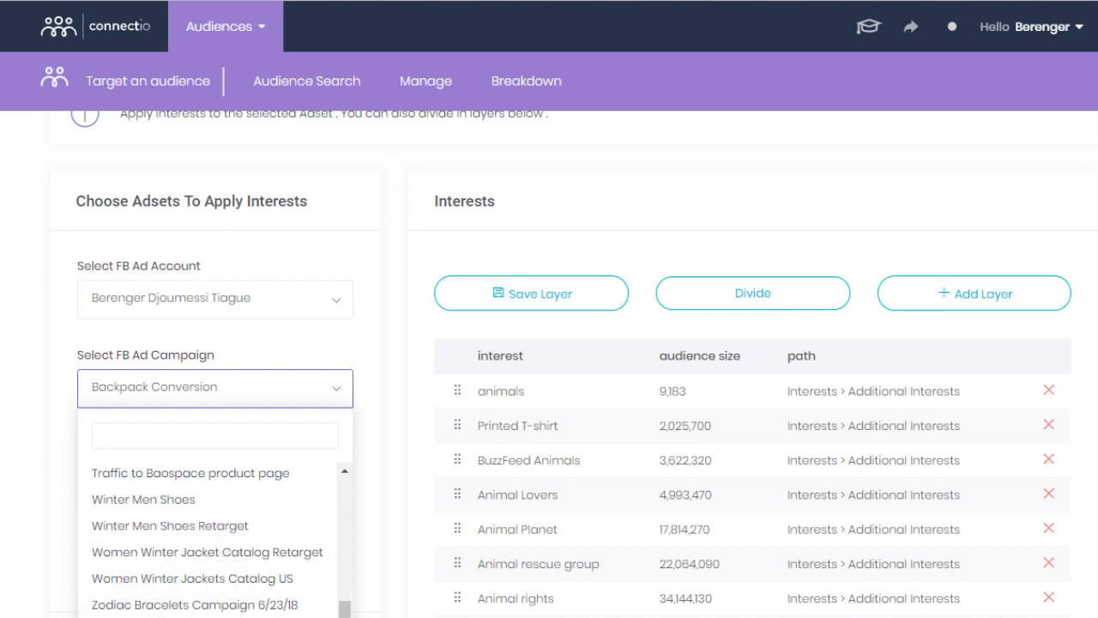
{"action": "scroll", "coordinate": [176, 592], "scroll_direction": "up", "scroll_amount": 3}
{"action": "scroll", "coordinate": [176, 591], "scroll_direction": "up", "scroll_amount": 2}
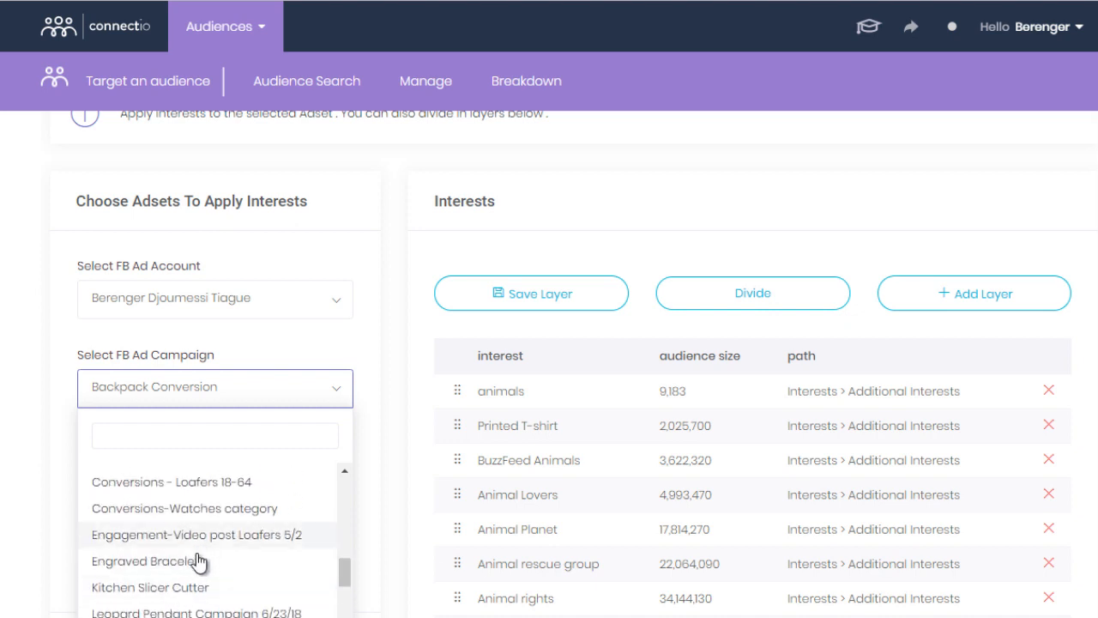
{"action": "scroll", "coordinate": [196, 520], "scroll_direction": "up", "scroll_amount": 2}
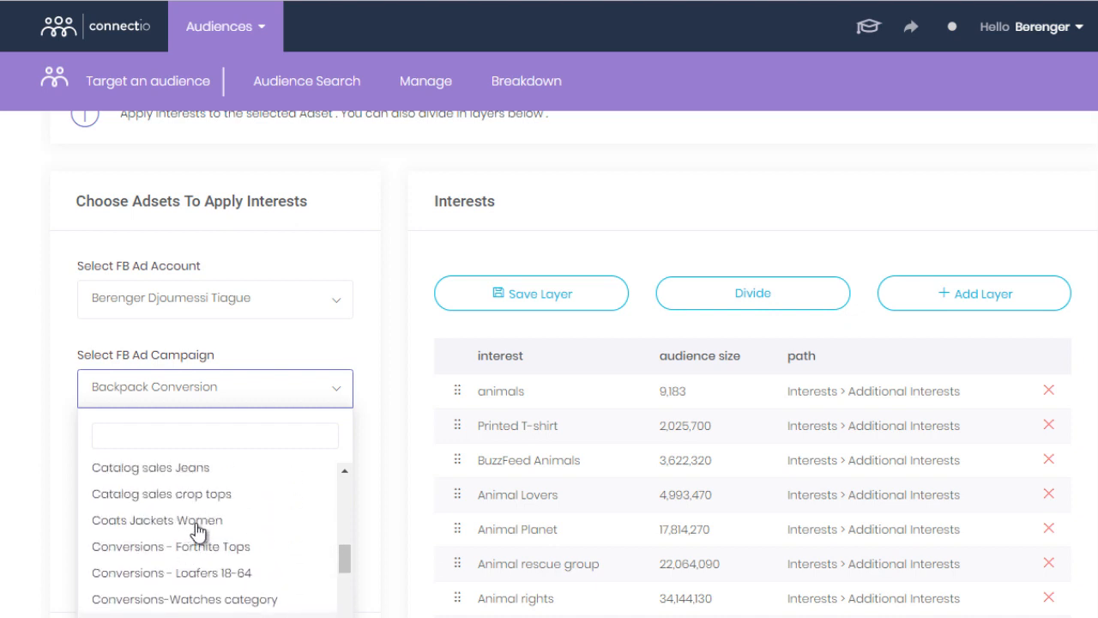
{"action": "scroll", "coordinate": [198, 529], "scroll_direction": "up", "scroll_amount": 2}
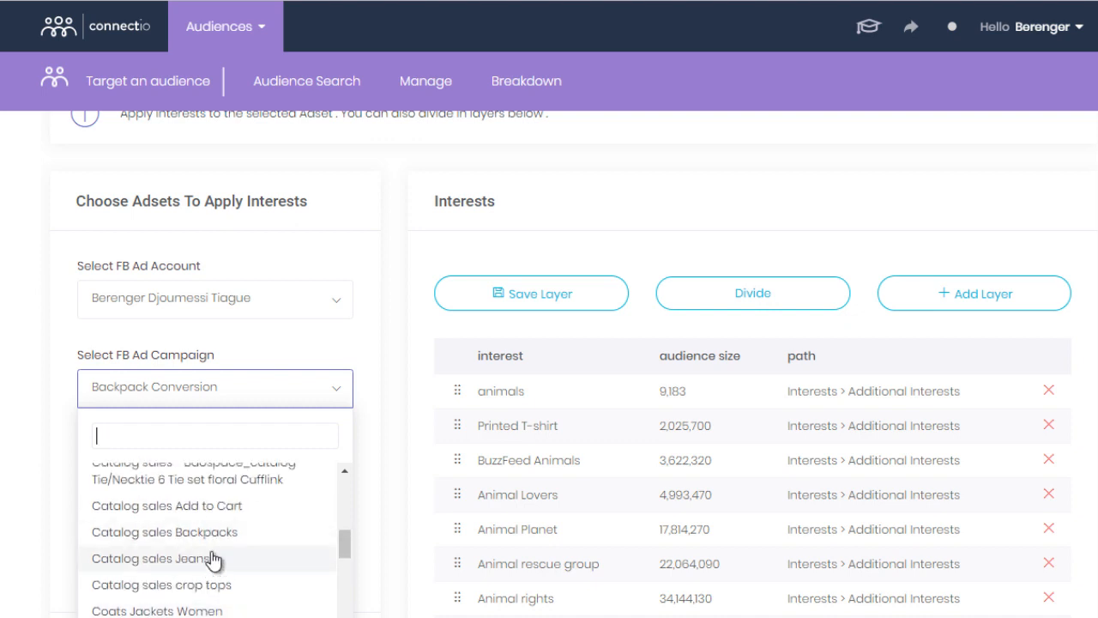
{"action": "scroll", "coordinate": [193, 520], "scroll_direction": "up", "scroll_amount": 2}
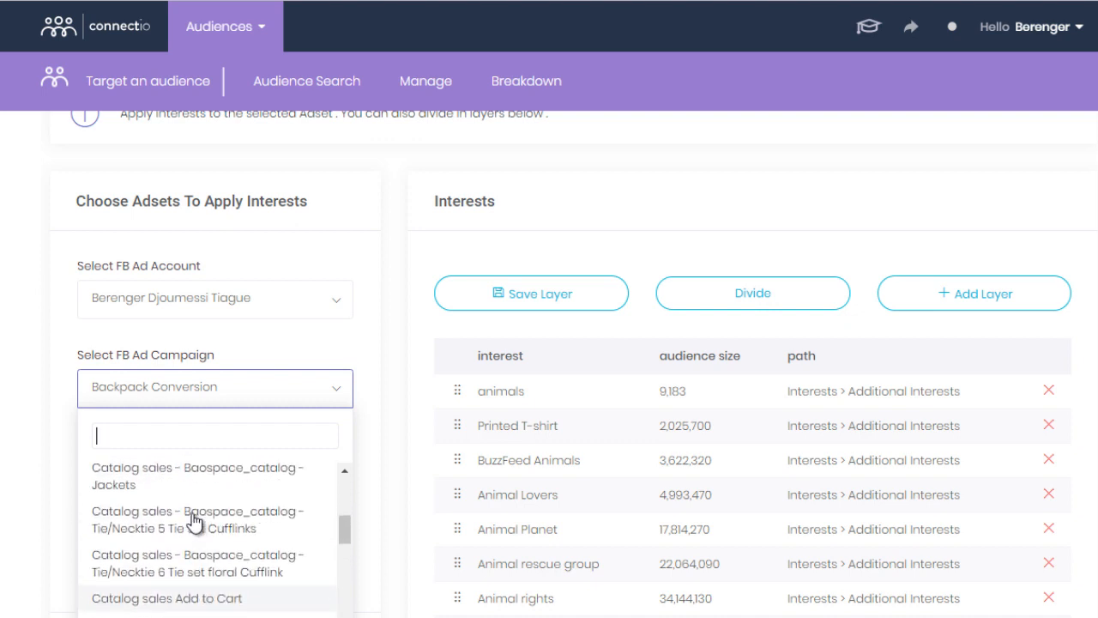
{"action": "scroll", "coordinate": [184, 521], "scroll_direction": "up", "scroll_amount": 2}
{"action": "scroll", "coordinate": [163, 541], "scroll_direction": "up", "scroll_amount": 2}
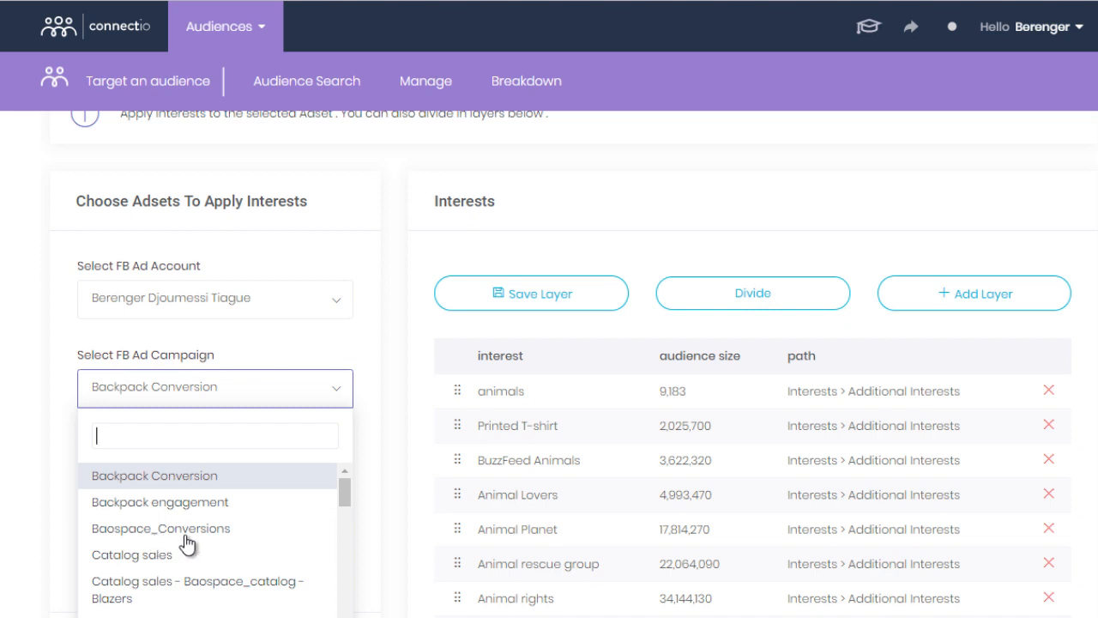
{"action": "scroll", "coordinate": [251, 549], "scroll_direction": "down", "scroll_amount": 5}
{"action": "scroll", "coordinate": [283, 547], "scroll_direction": "down", "scroll_amount": 10}
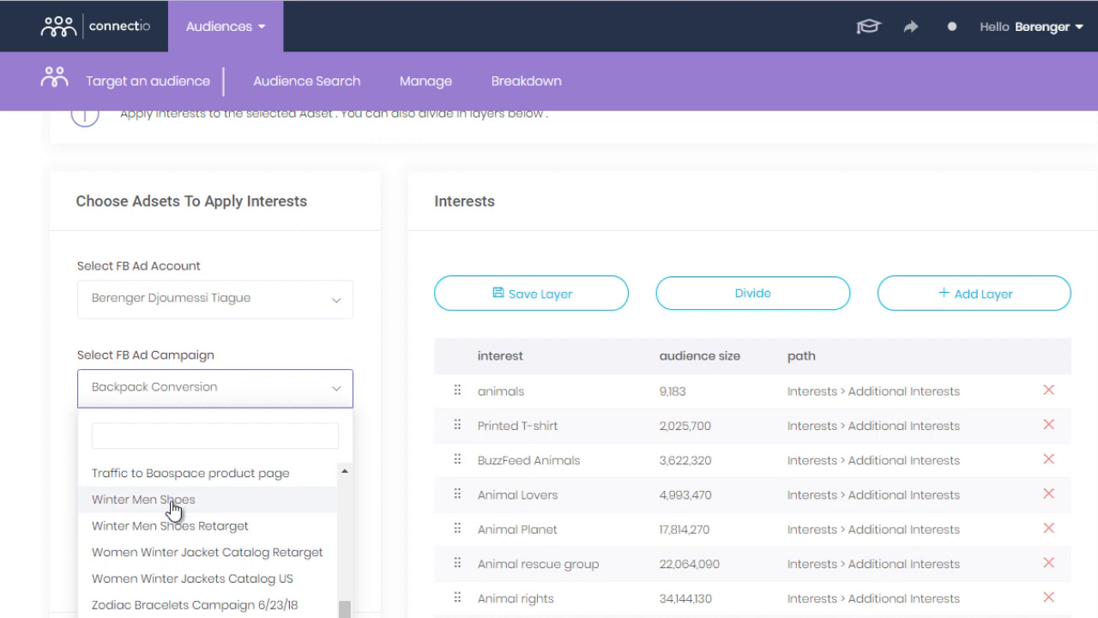
{"action": "left_click", "coordinate": [142, 605]}
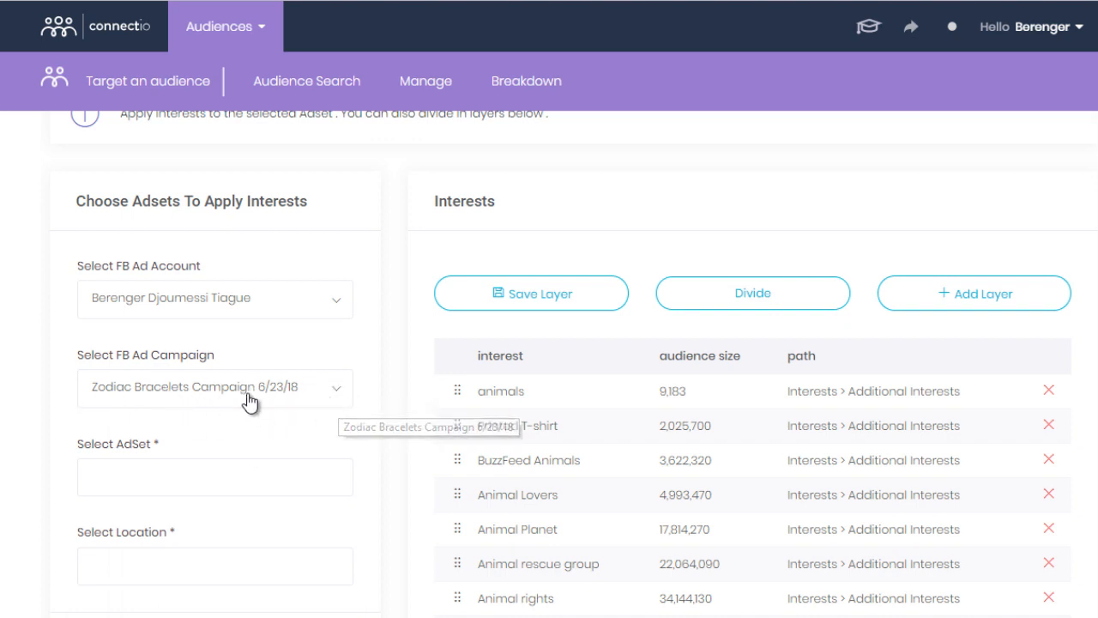
Choose the Zodiac signs bracelets ad set and add United States as a target location.
{"action": "left_click", "coordinate": [156, 482]}
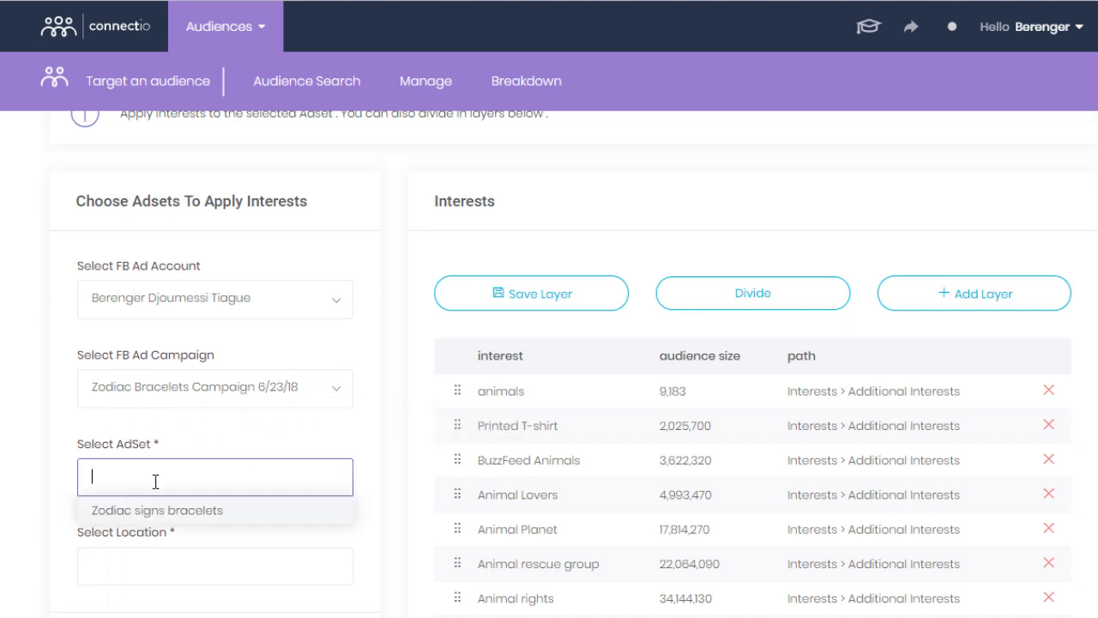
{"action": "left_click", "coordinate": [121, 509]}
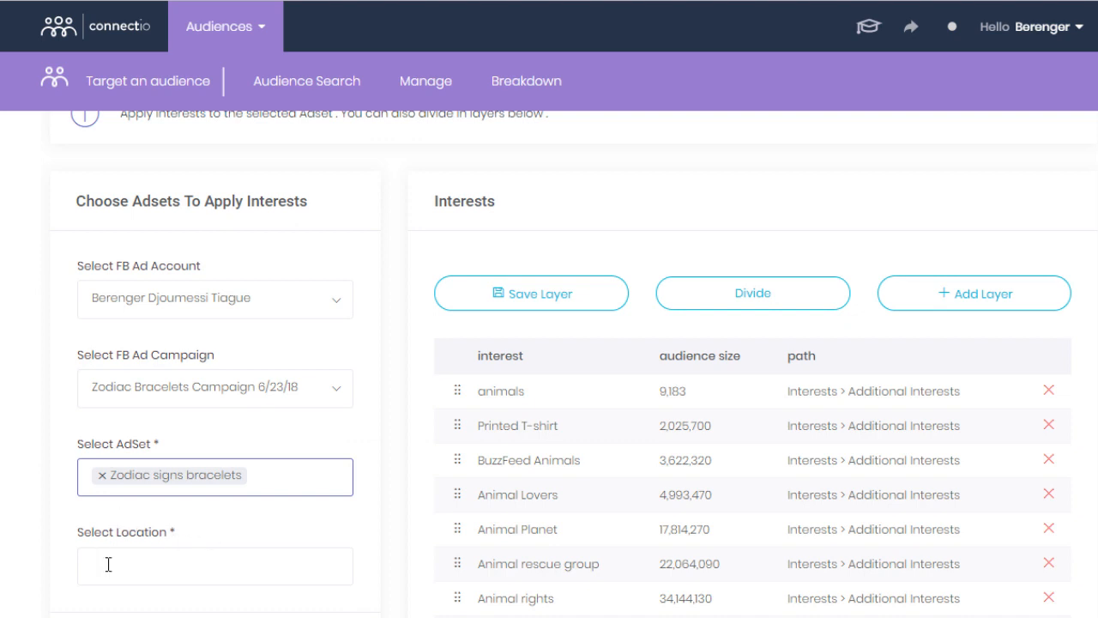
{"action": "left_click", "coordinate": [141, 568]}
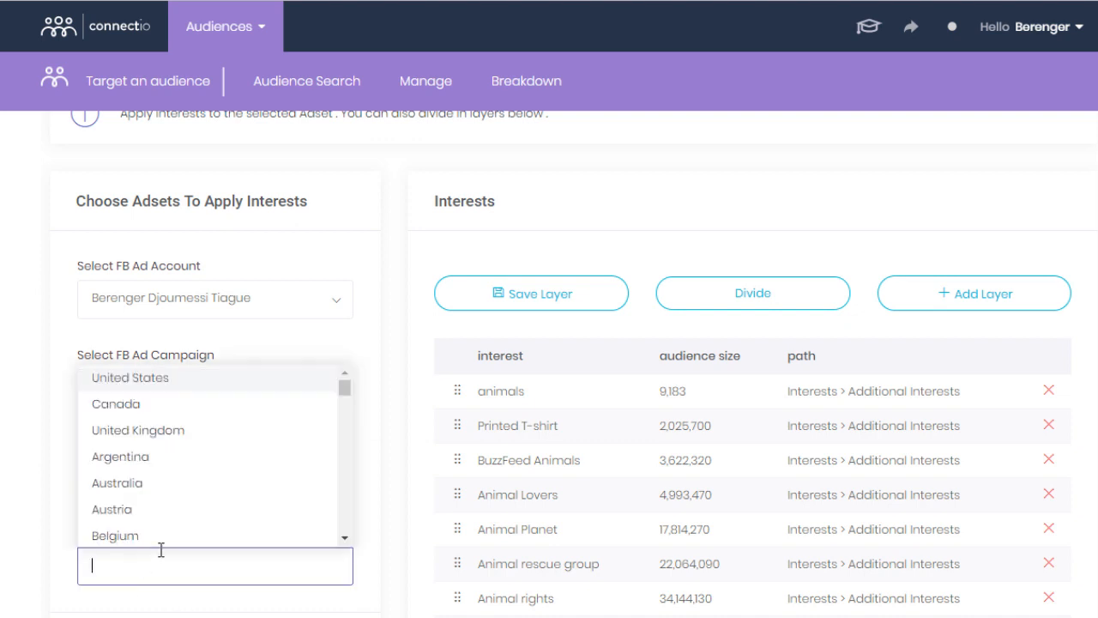
{"action": "type", "text": "Unites"}
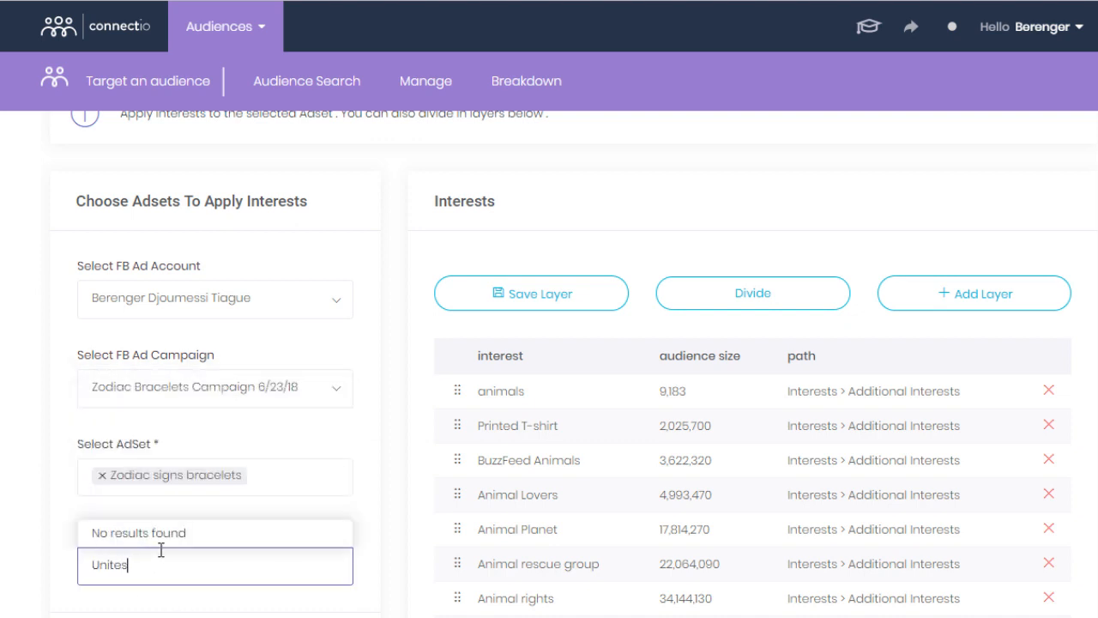
{"action": "key", "text": "BackSpace"}
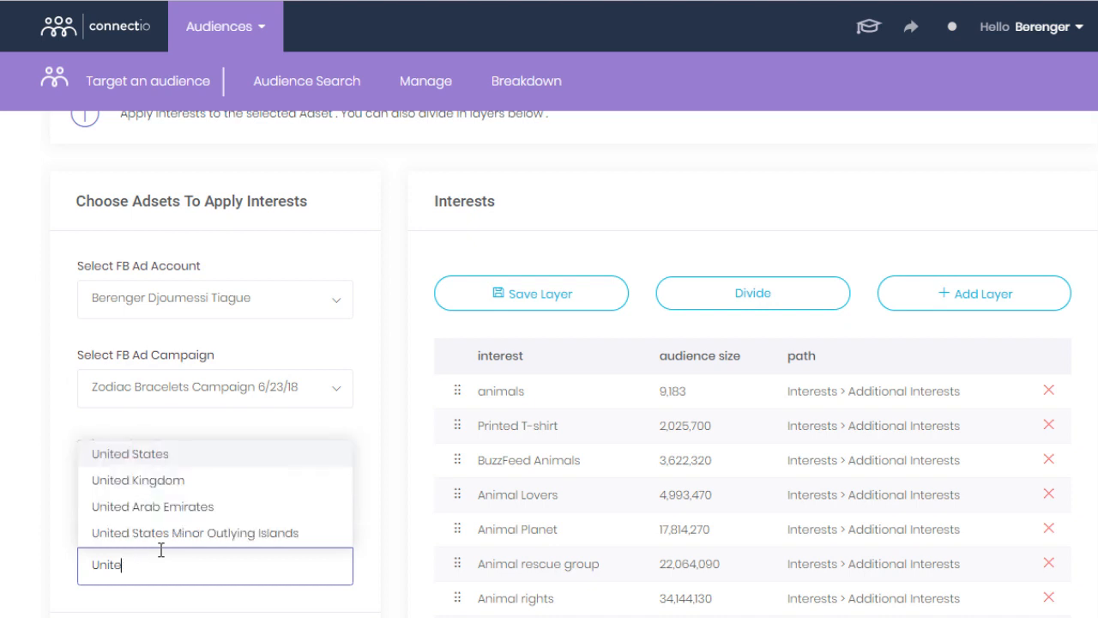
{"action": "type", "text": "d Sat"}
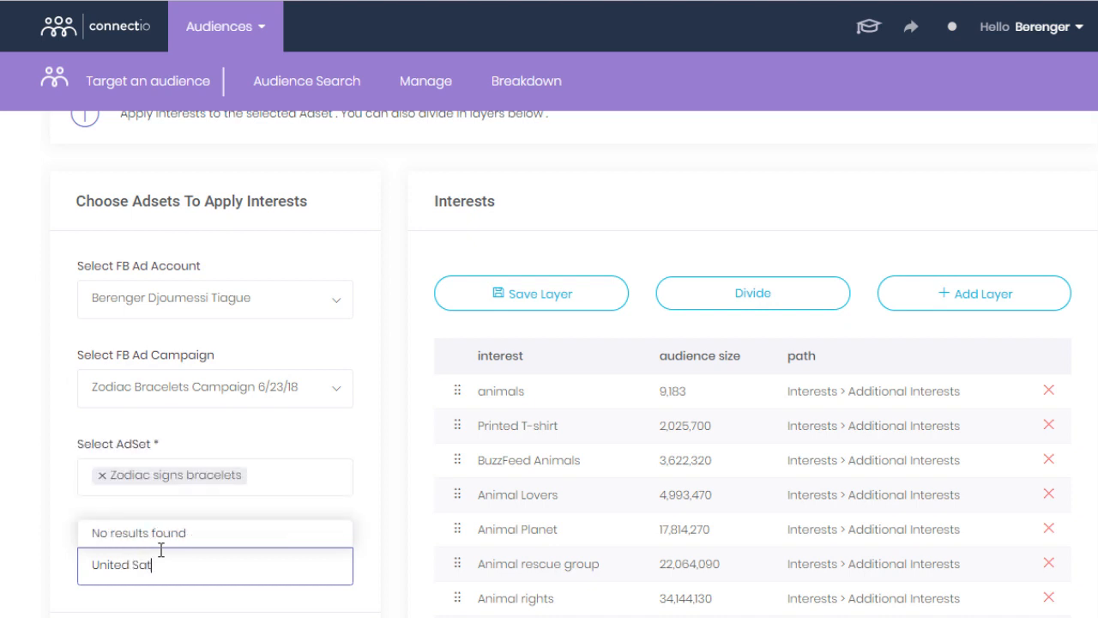
{"action": "key", "text": "BackSpace"}
{"action": "key", "text": "BackSpace"}
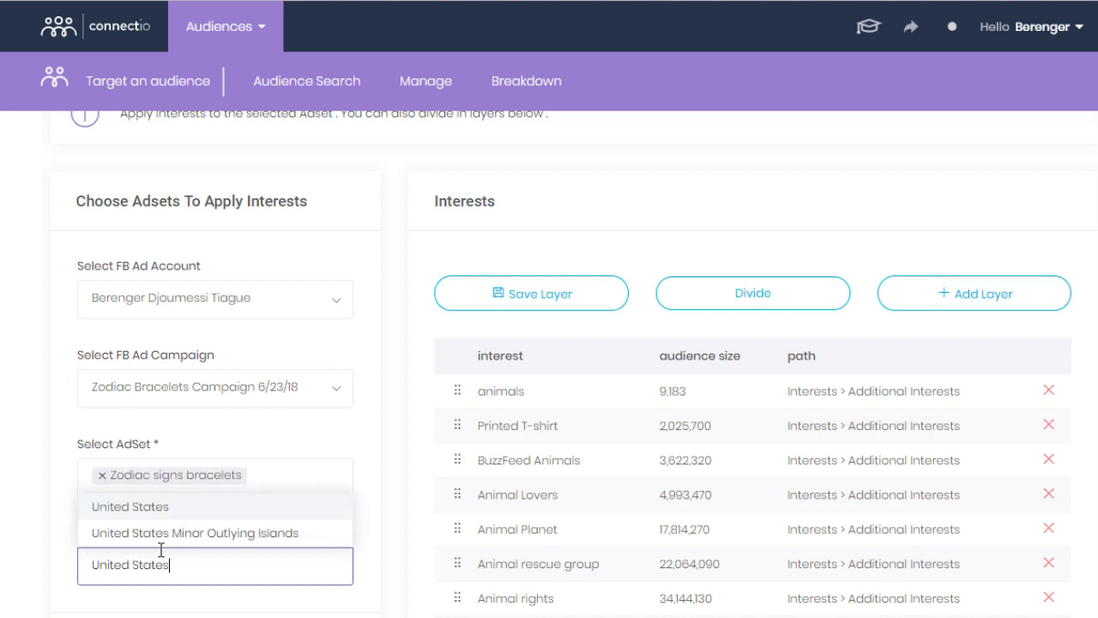
{"action": "key", "text": "BackSpace"}
{"action": "left_click", "coordinate": [169, 514]}
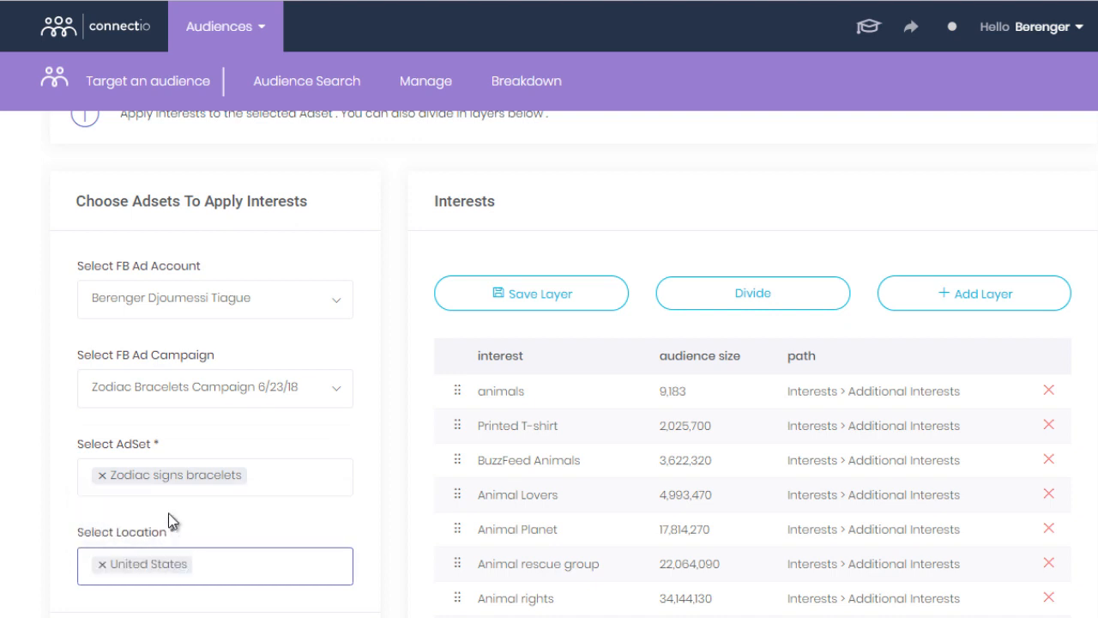
Add United Kingdom as a second location and cancel adding France.
{"action": "left_click", "coordinate": [239, 570]}
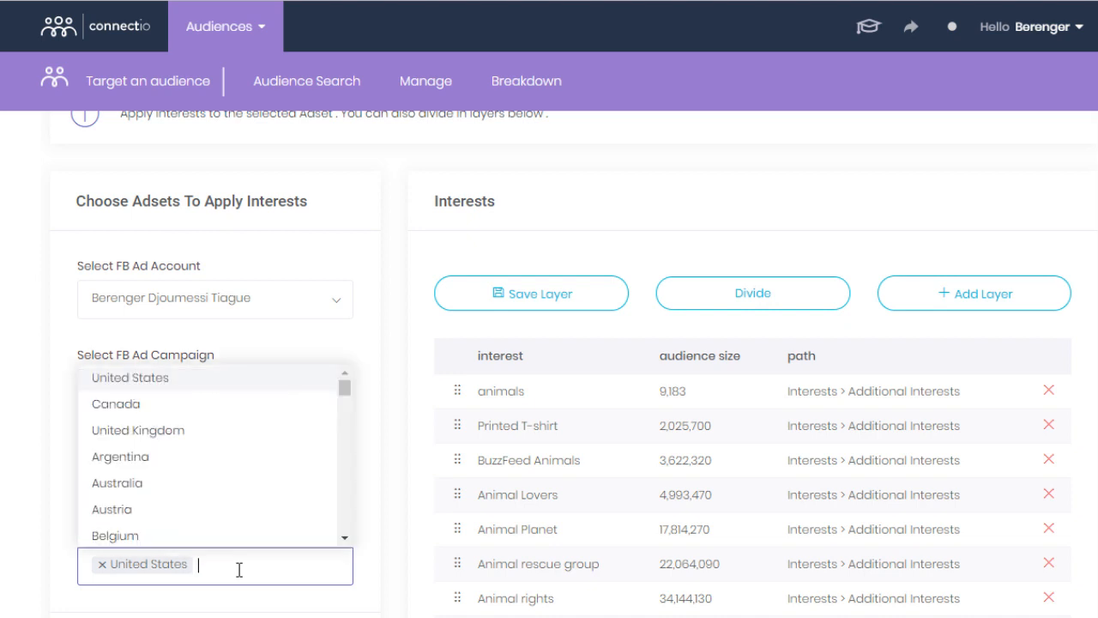
{"action": "type", "text": "Unit"}
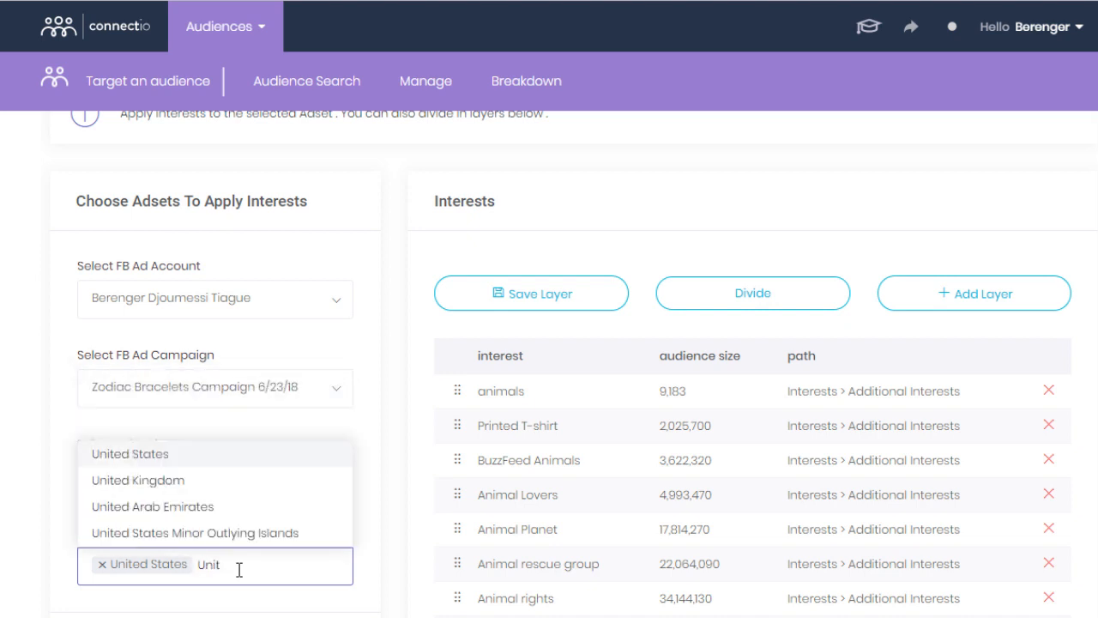
{"action": "left_click", "coordinate": [240, 482]}
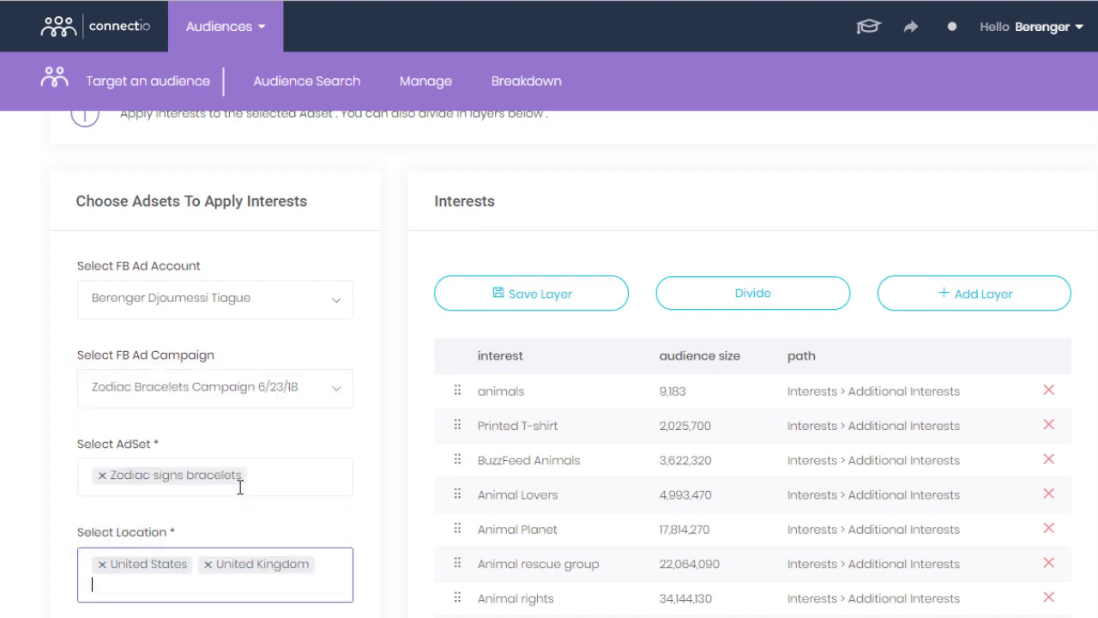
{"action": "left_click", "coordinate": [229, 587]}
{"action": "type", "text": "Fran"}
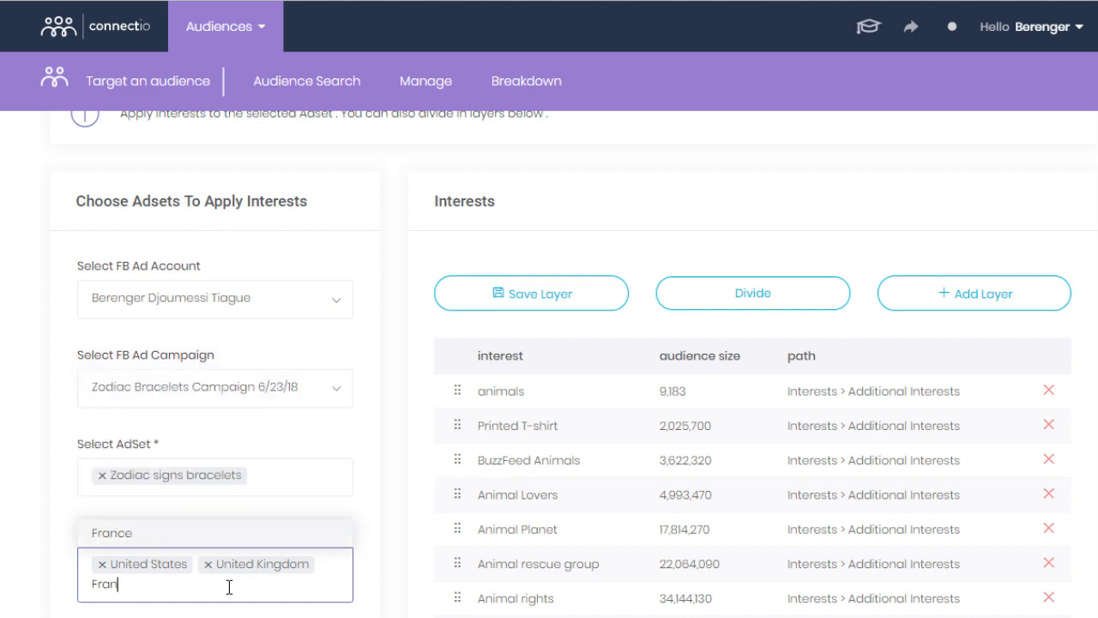
{"action": "type", "text": "c"}
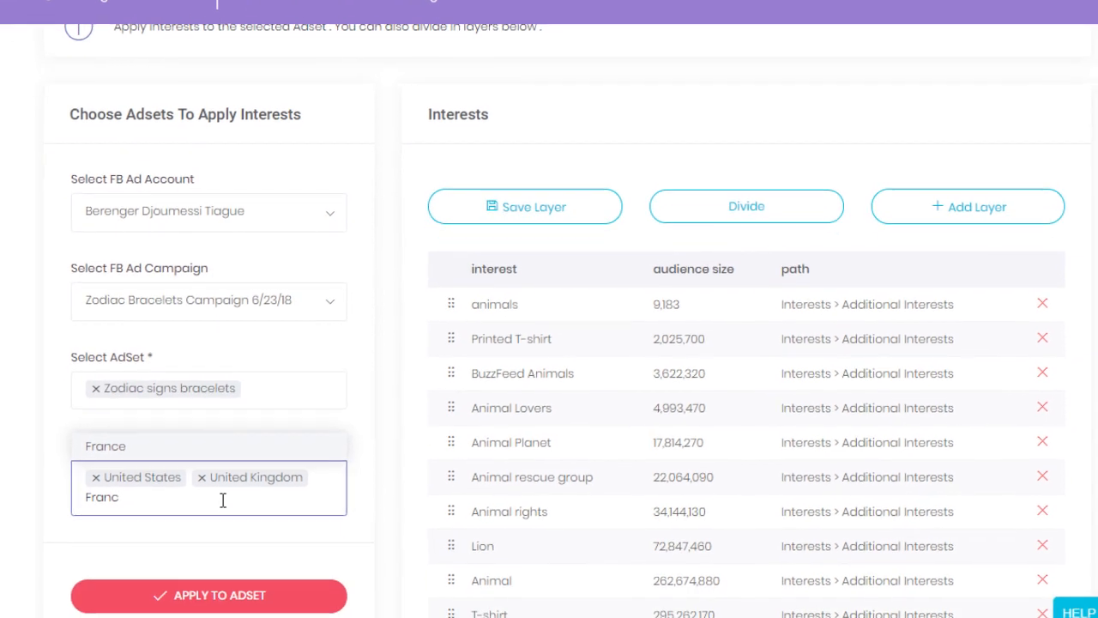
{"action": "type", "text": "e"}
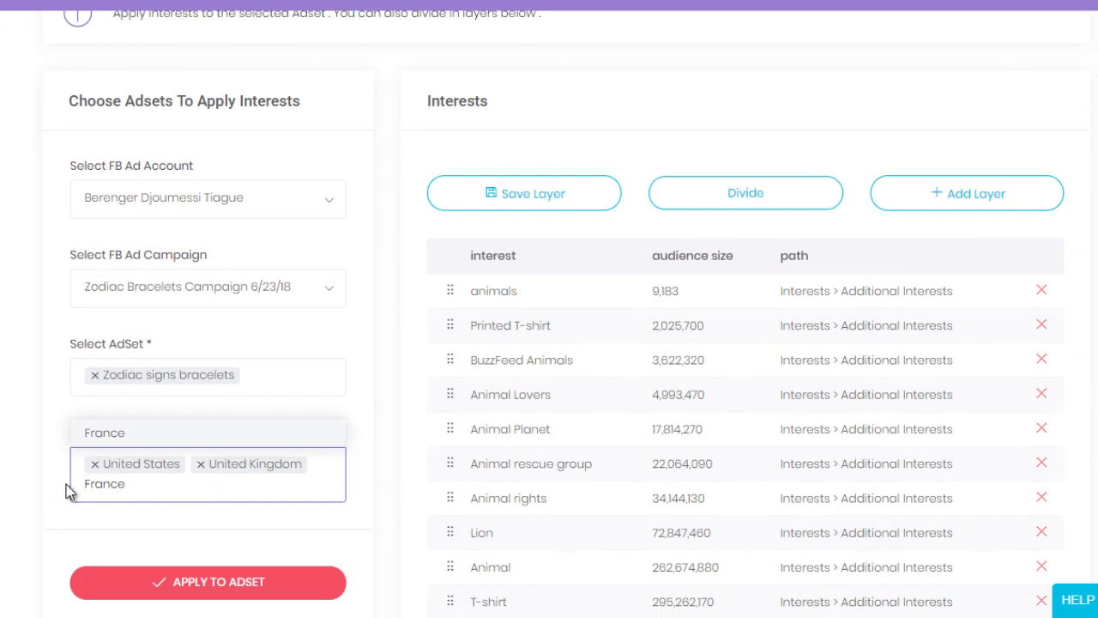
{"action": "left_click", "coordinate": [96, 474]}
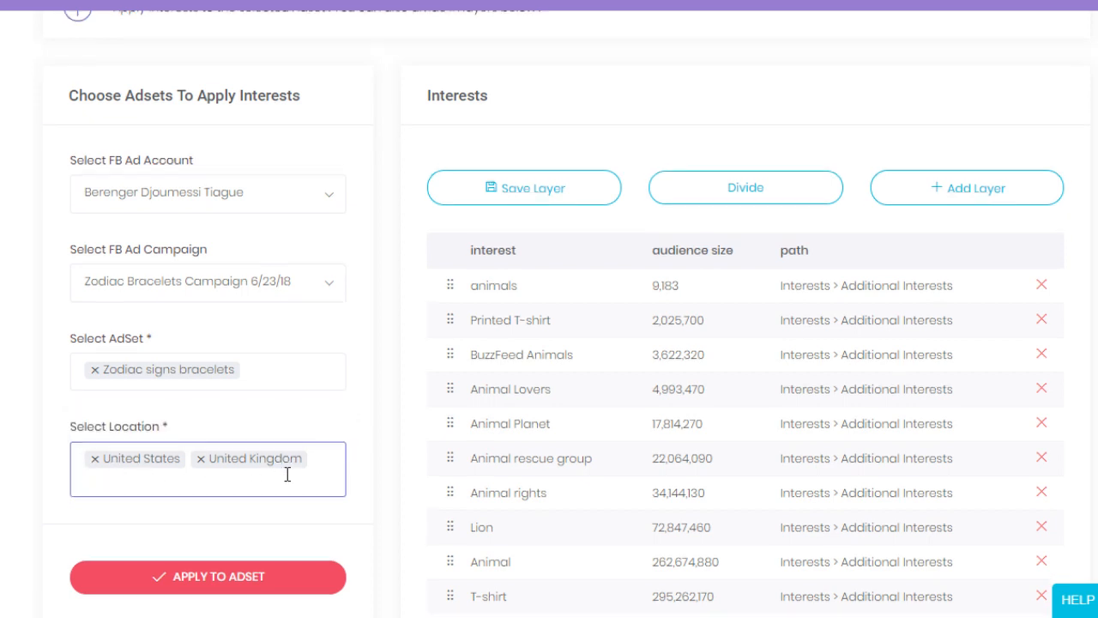
{"action": "scroll", "coordinate": [287, 473], "scroll_direction": "down", "scroll_amount": 2}
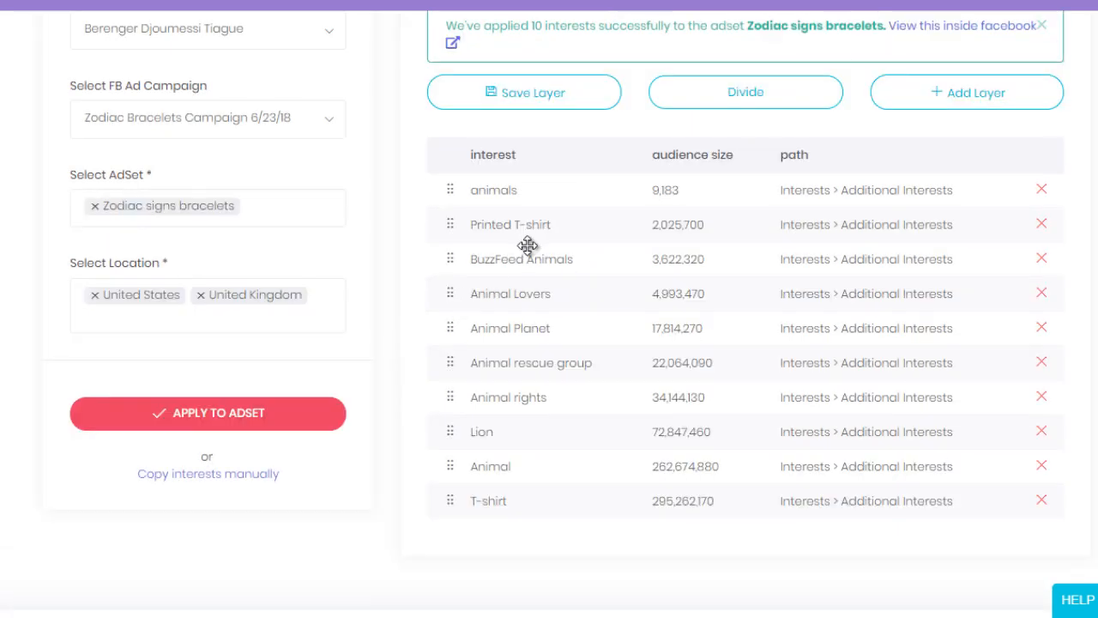
{"action": "scroll", "coordinate": [526, 246], "scroll_direction": "up", "scroll_amount": 1}
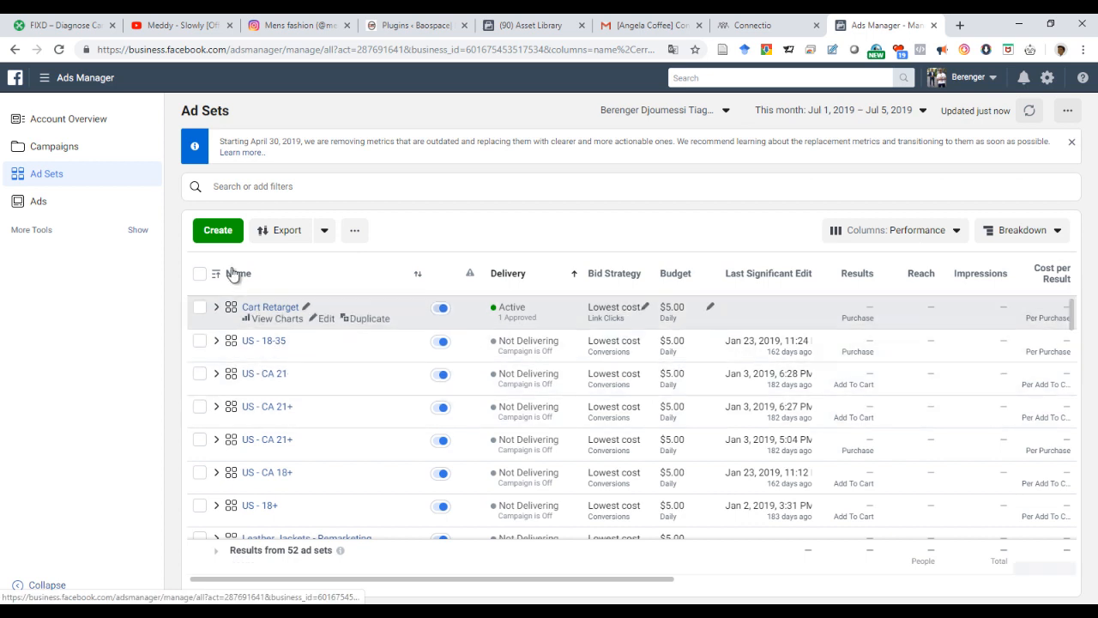
List all campaigns and drill into the ad sets of Zodiac Bracelets Campaign 6/23/18.
{"action": "left_click", "coordinate": [54, 146]}
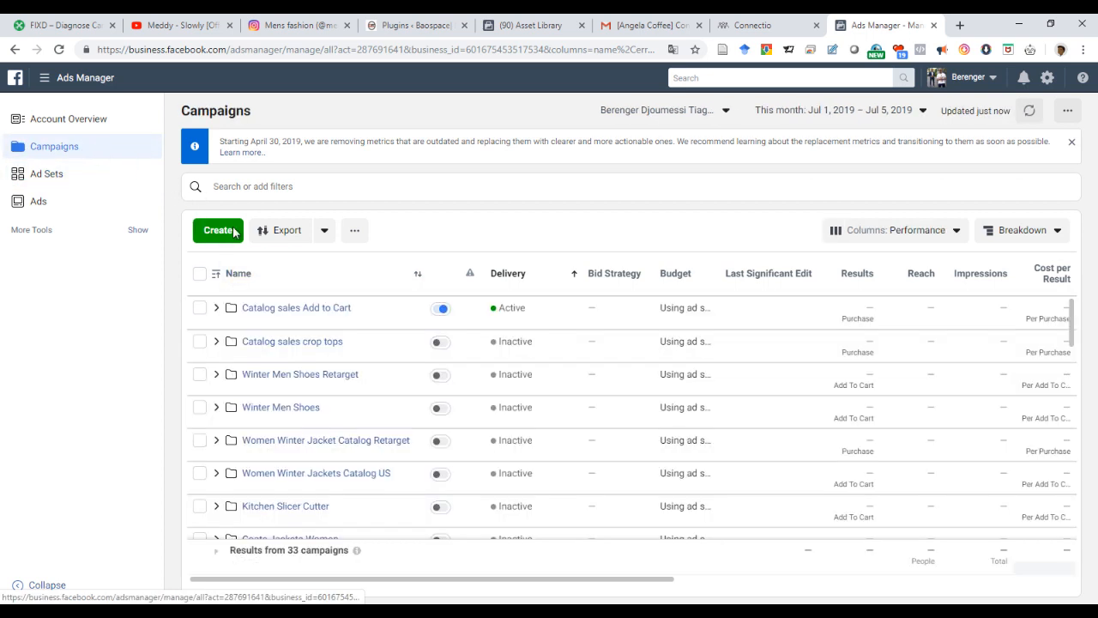
{"action": "scroll", "coordinate": [330, 420], "scroll_direction": "down", "scroll_amount": 3}
{"action": "scroll", "coordinate": [334, 420], "scroll_direction": "down", "scroll_amount": 3}
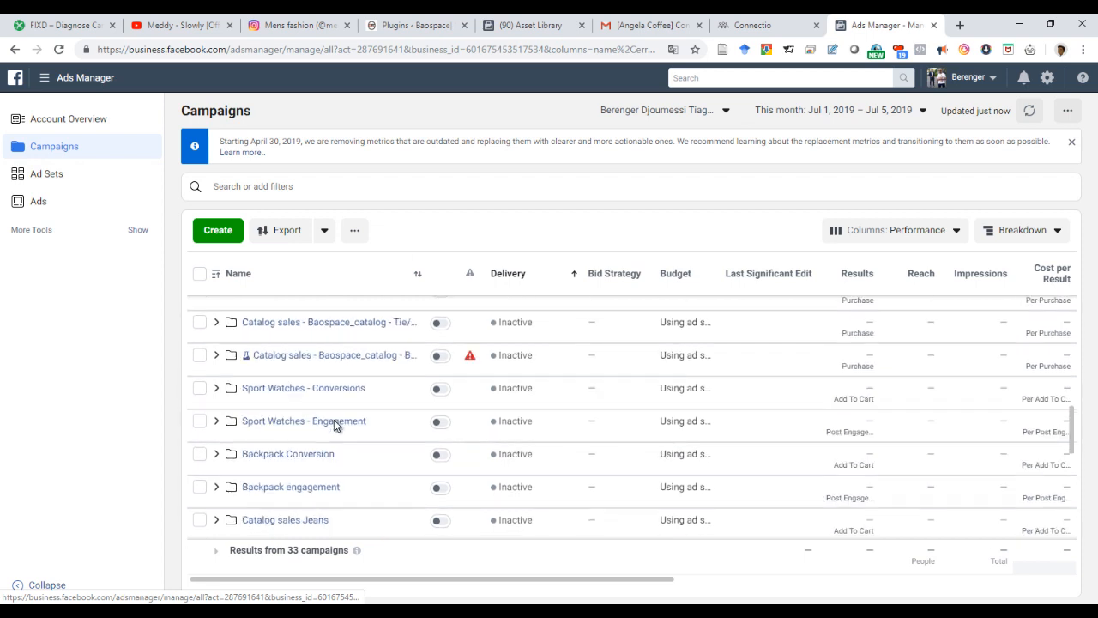
{"action": "scroll", "coordinate": [334, 419], "scroll_direction": "down", "scroll_amount": 1}
{"action": "scroll", "coordinate": [330, 420], "scroll_direction": "down", "scroll_amount": 3}
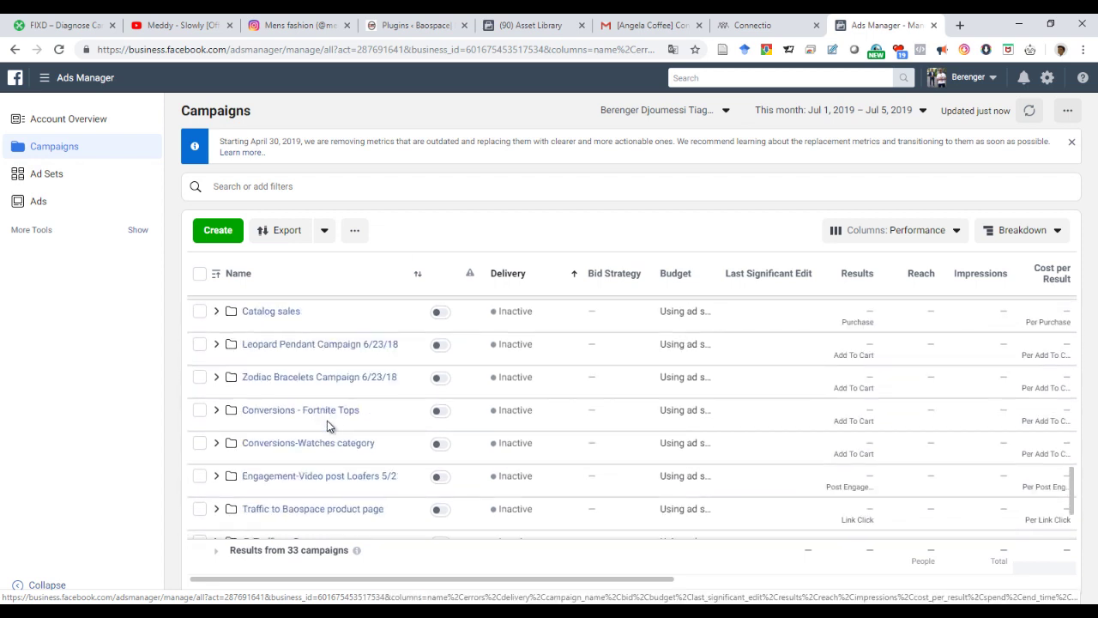
{"action": "left_click", "coordinate": [279, 377]}
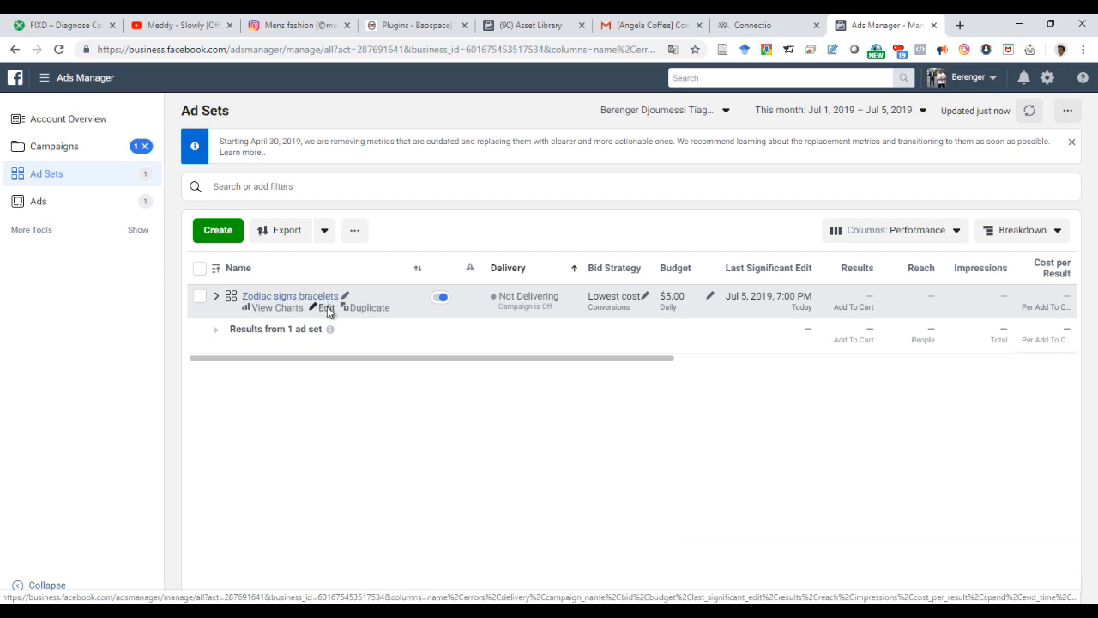
Edit the Zodiac signs bracelets ad set to review its locations and detailed-targeting interests.
{"action": "left_click", "coordinate": [326, 309]}
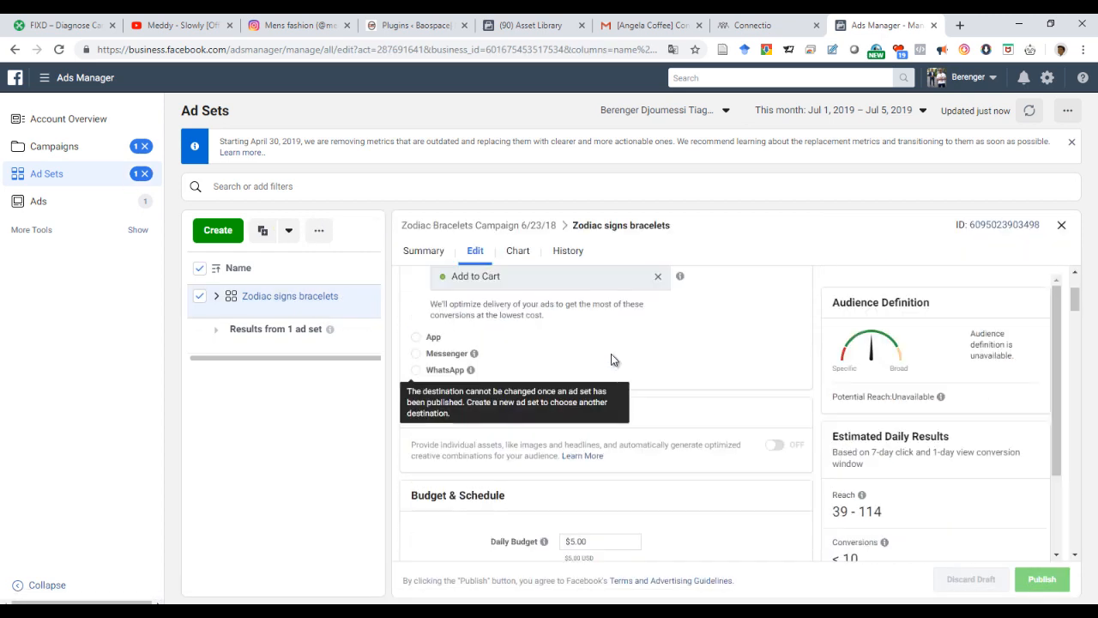
{"action": "scroll", "coordinate": [611, 359], "scroll_direction": "down", "scroll_amount": 2}
{"action": "scroll", "coordinate": [610, 358], "scroll_direction": "down", "scroll_amount": 1}
{"action": "scroll", "coordinate": [611, 358], "scroll_direction": "down", "scroll_amount": 2}
{"action": "scroll", "coordinate": [611, 371], "scroll_direction": "down", "scroll_amount": 1}
{"action": "scroll", "coordinate": [611, 371], "scroll_direction": "down", "scroll_amount": 2}
{"action": "scroll", "coordinate": [611, 371], "scroll_direction": "down", "scroll_amount": 2}
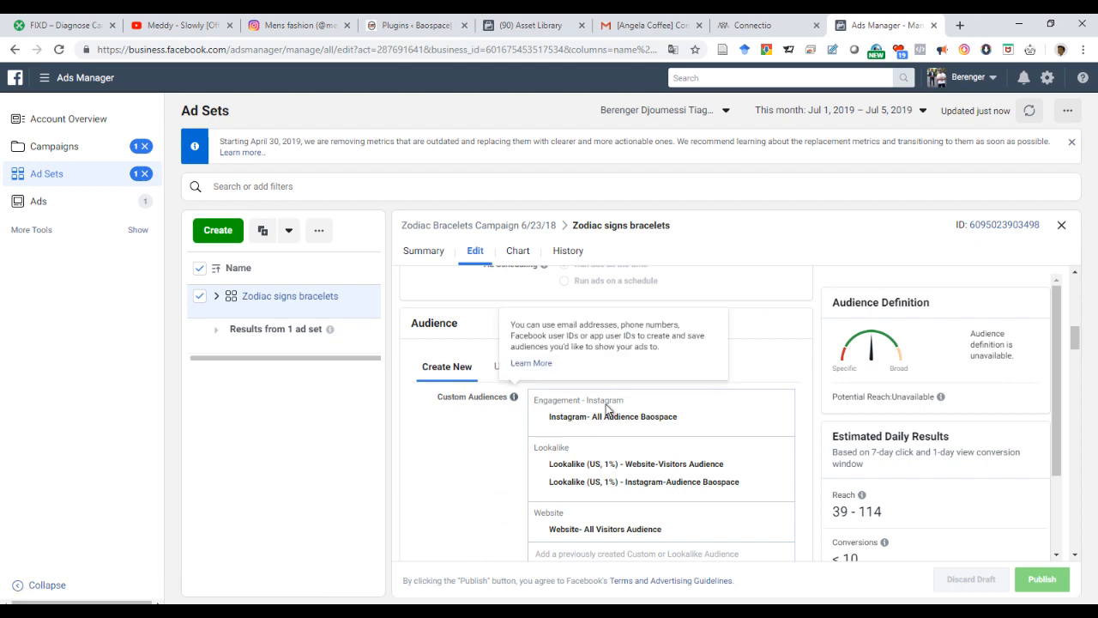
{"action": "scroll", "coordinate": [606, 409], "scroll_direction": "down", "scroll_amount": 2}
{"action": "scroll", "coordinate": [608, 414], "scroll_direction": "down", "scroll_amount": 1}
{"action": "scroll", "coordinate": [607, 413], "scroll_direction": "down", "scroll_amount": 3}
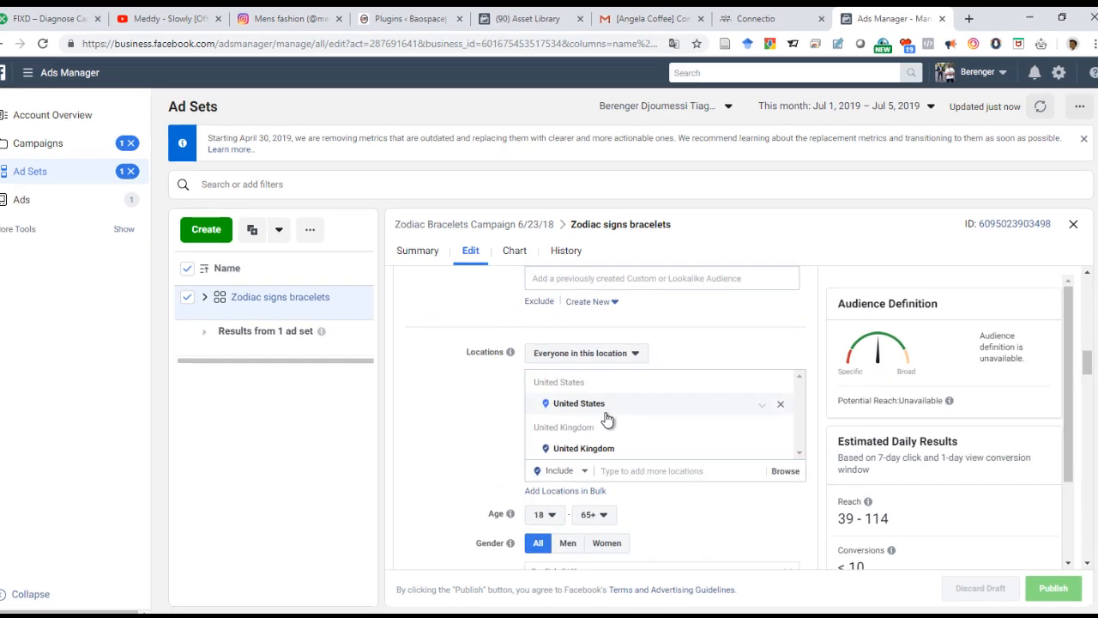
{"action": "scroll", "coordinate": [605, 421], "scroll_direction": "down", "scroll_amount": 2}
{"action": "scroll", "coordinate": [606, 421], "scroll_direction": "down", "scroll_amount": 2}
{"action": "scroll", "coordinate": [601, 455], "scroll_direction": "down", "scroll_amount": 1}
{"action": "scroll", "coordinate": [601, 456], "scroll_direction": "down", "scroll_amount": 2}
{"action": "scroll", "coordinate": [682, 503], "scroll_direction": "up", "scroll_amount": 2}
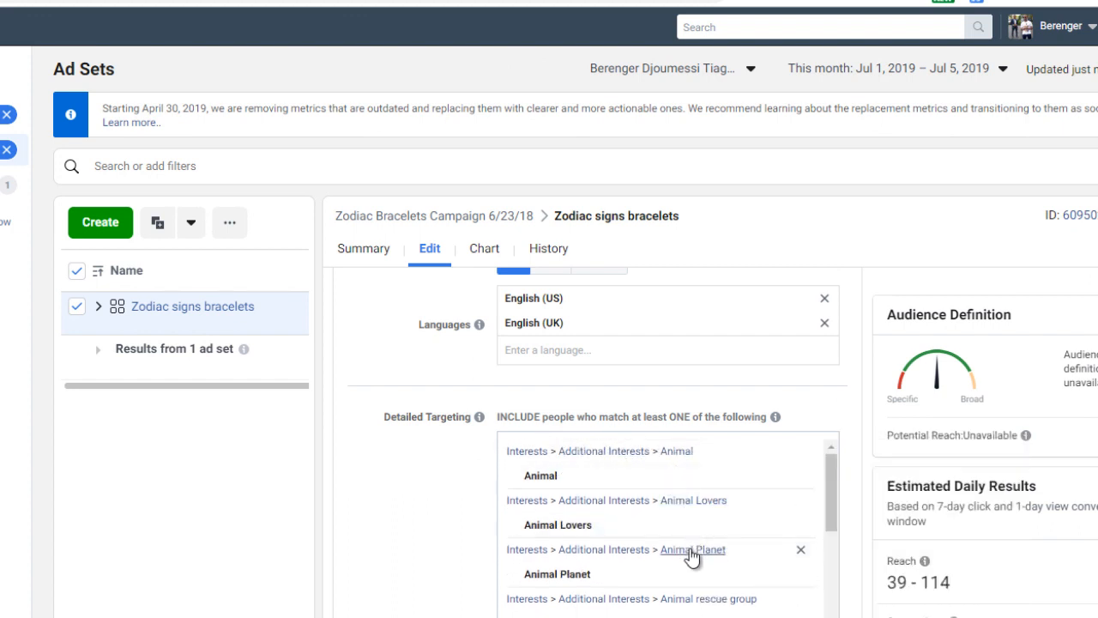
{"action": "scroll", "coordinate": [694, 601], "scroll_direction": "down", "scroll_amount": 2}
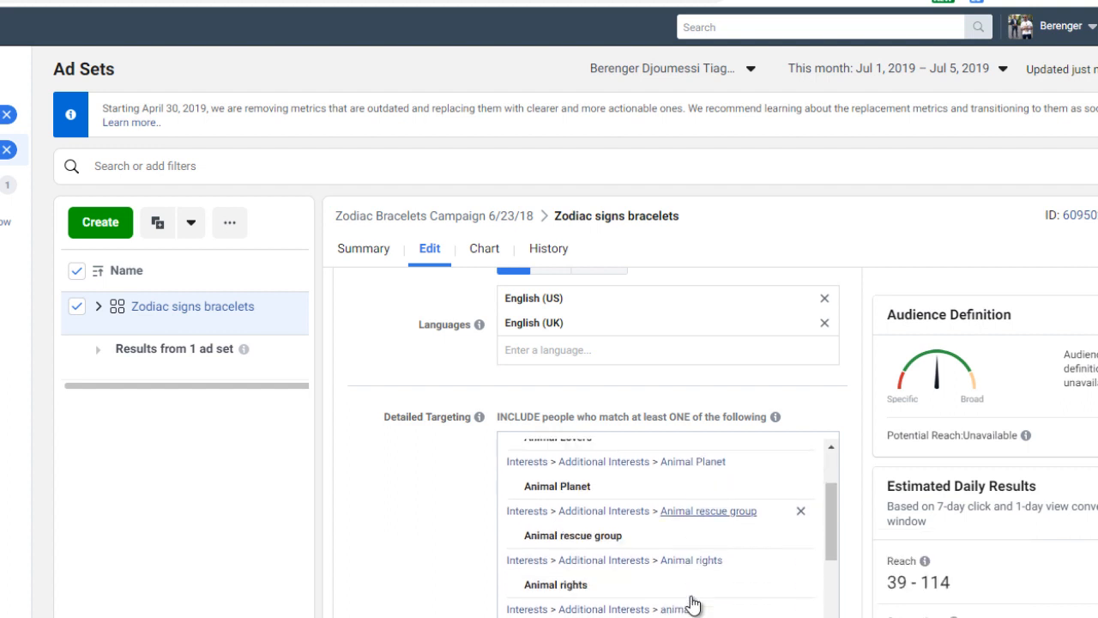
{"action": "scroll", "coordinate": [694, 601], "scroll_direction": "down", "scroll_amount": 3}
{"action": "scroll", "coordinate": [481, 475], "scroll_direction": "down", "scroll_amount": 2}
{"action": "scroll", "coordinate": [589, 484], "scroll_direction": "down", "scroll_amount": 1}
{"action": "scroll", "coordinate": [448, 459], "scroll_direction": "down", "scroll_amount": 3}
{"action": "scroll", "coordinate": [448, 459], "scroll_direction": "down", "scroll_amount": 1}
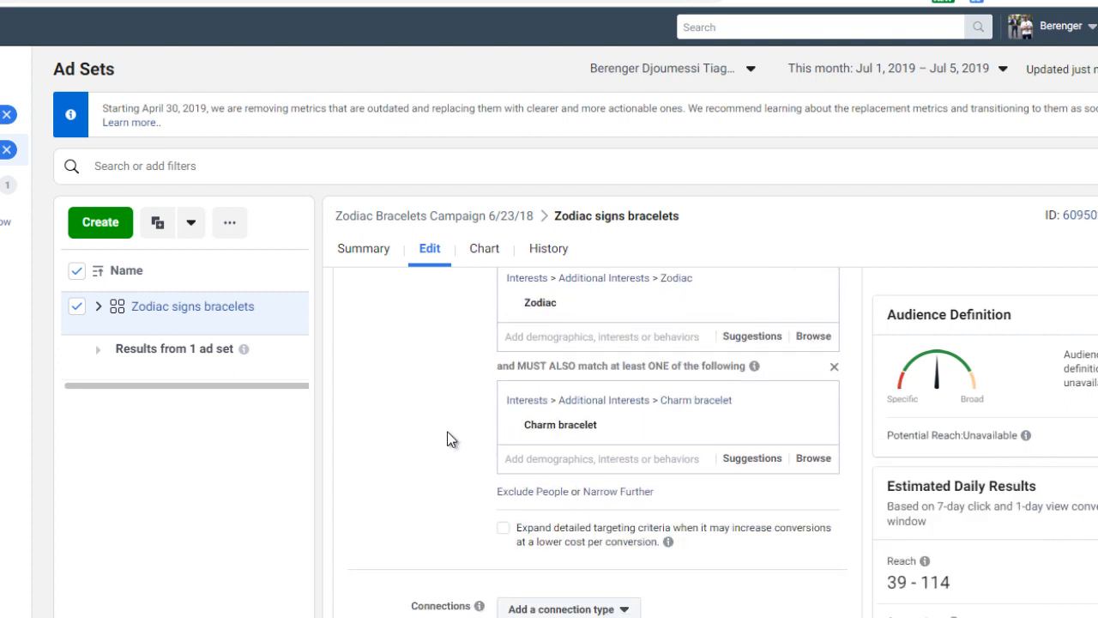
{"action": "scroll", "coordinate": [448, 453], "scroll_direction": "down", "scroll_amount": 3}
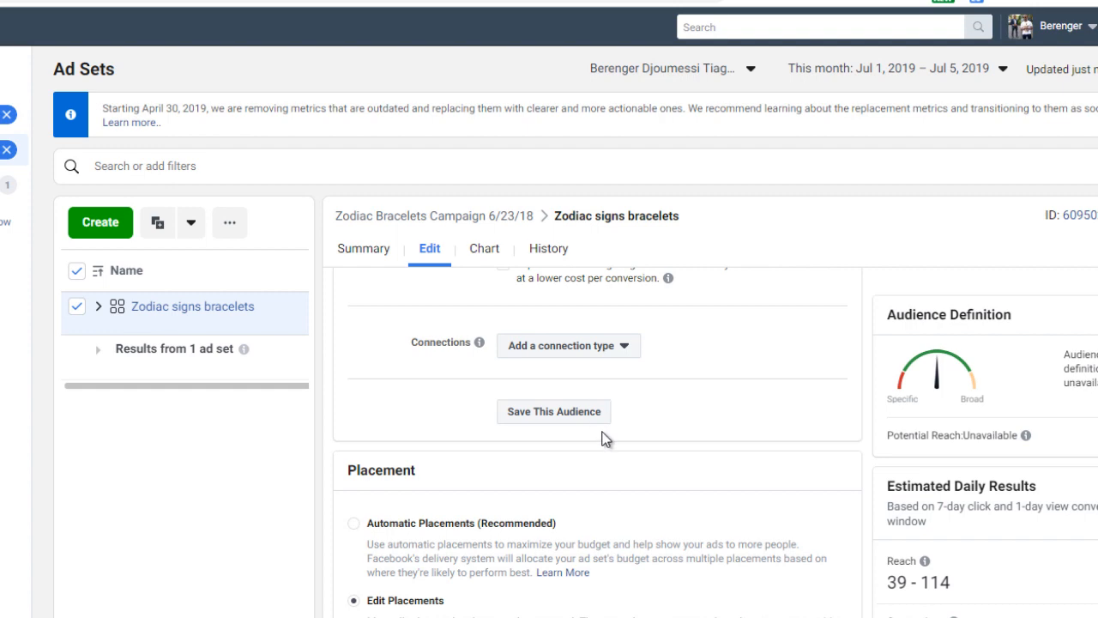
{"action": "scroll", "coordinate": [605, 438], "scroll_direction": "up", "scroll_amount": 3}
{"action": "scroll", "coordinate": [619, 398], "scroll_direction": "up", "scroll_amount": 3}
{"action": "scroll", "coordinate": [624, 383], "scroll_direction": "up", "scroll_amount": 3}
{"action": "scroll", "coordinate": [627, 515], "scroll_direction": "down", "scroll_amount": 2}
{"action": "scroll", "coordinate": [620, 554], "scroll_direction": "down", "scroll_amount": 3}
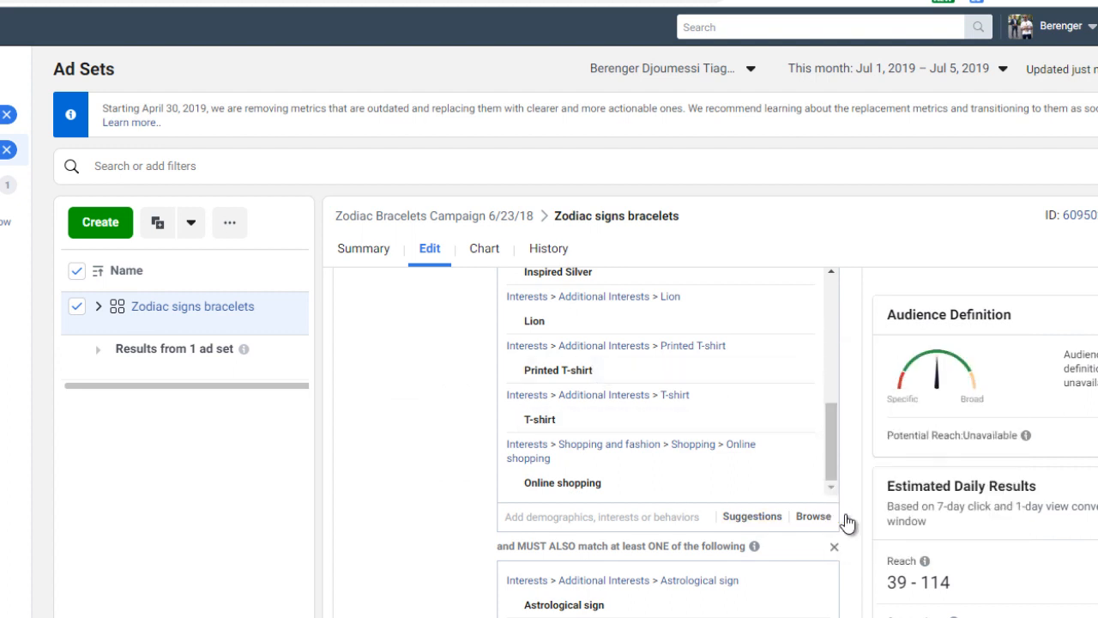
{"action": "left_click_drag", "start_coordinate": [837, 433], "coordinate": [838, 325]}
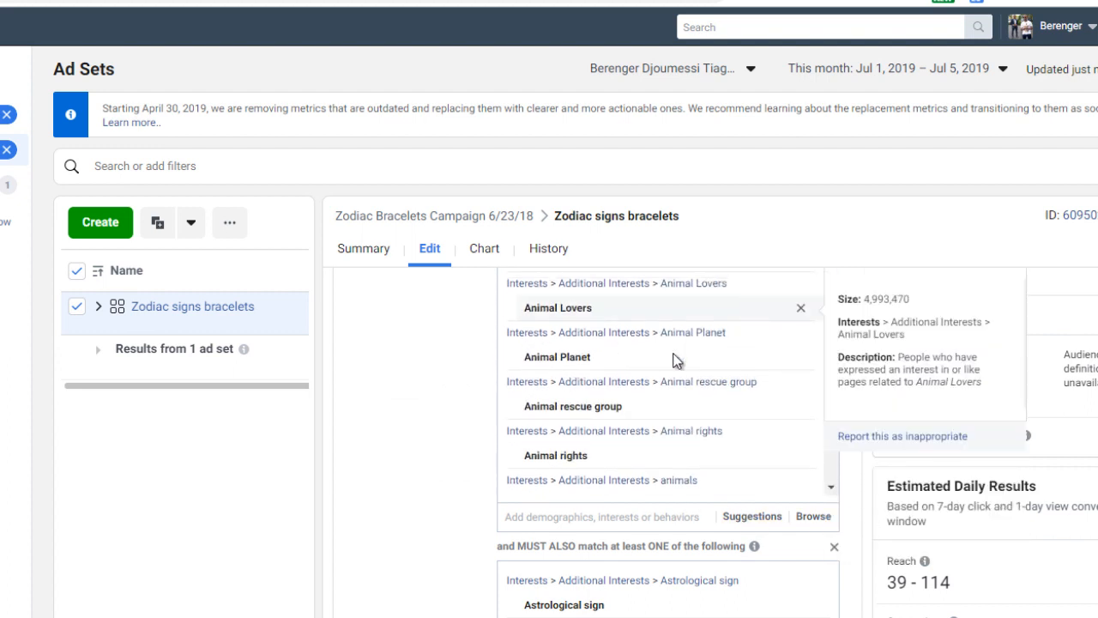